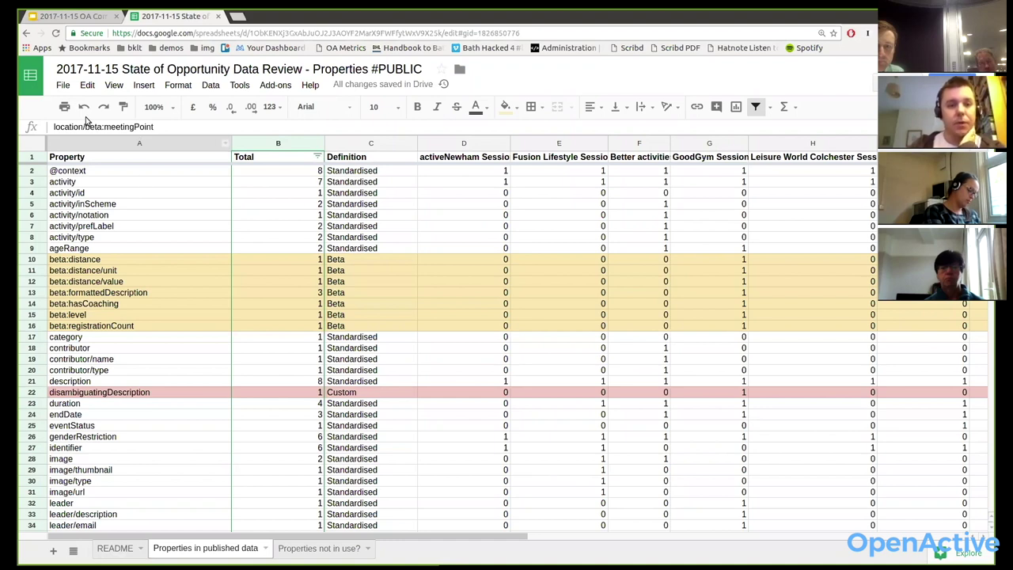
# Enlarge the browser page so the Property column of the sheet is easier to read.
pyautogui.click(182, 146)
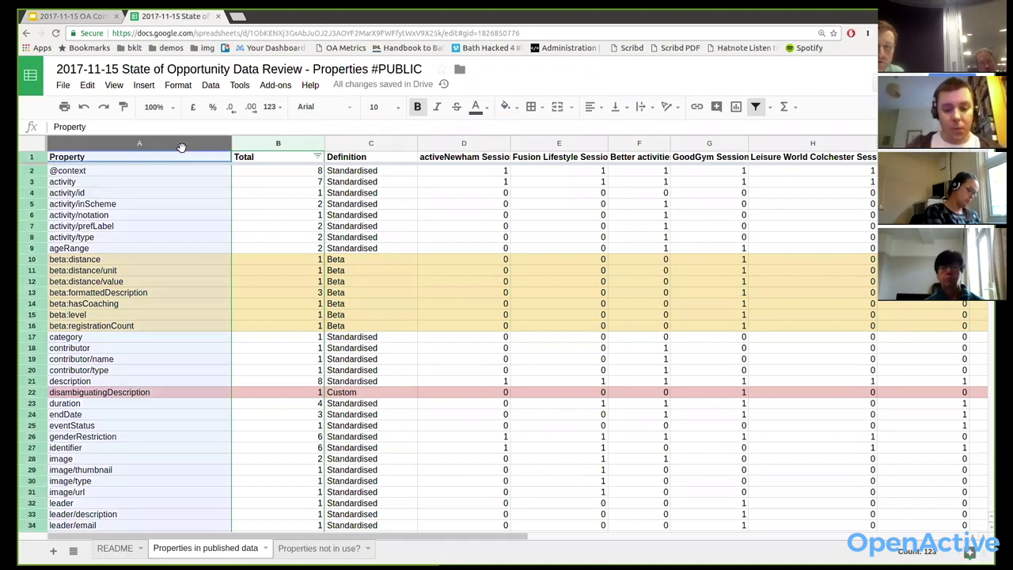
pyautogui.hotkey('ctrl', '+')
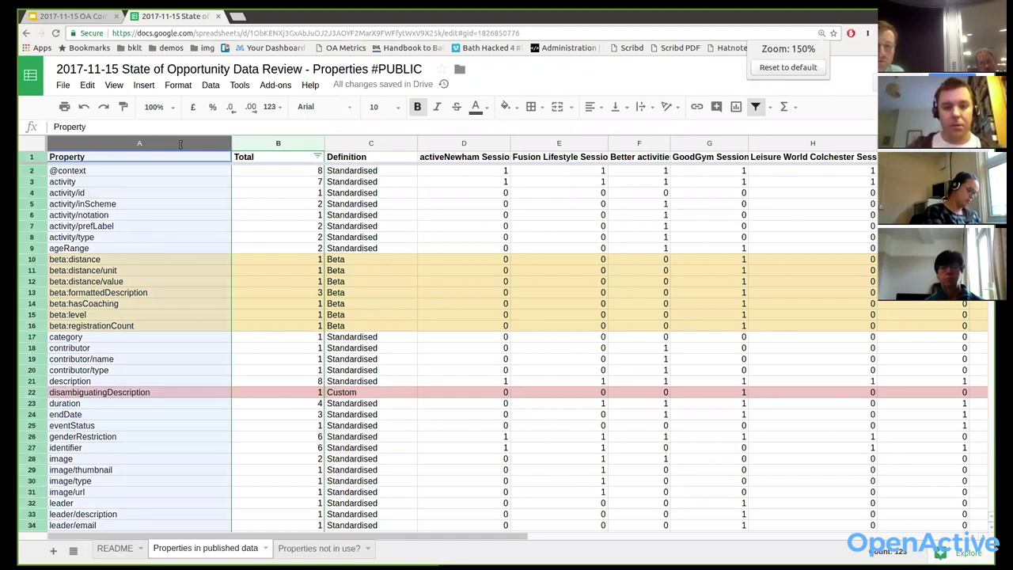
pyautogui.hotkey('ctrl', '+')
pyautogui.hotkey('ctrl', '+')
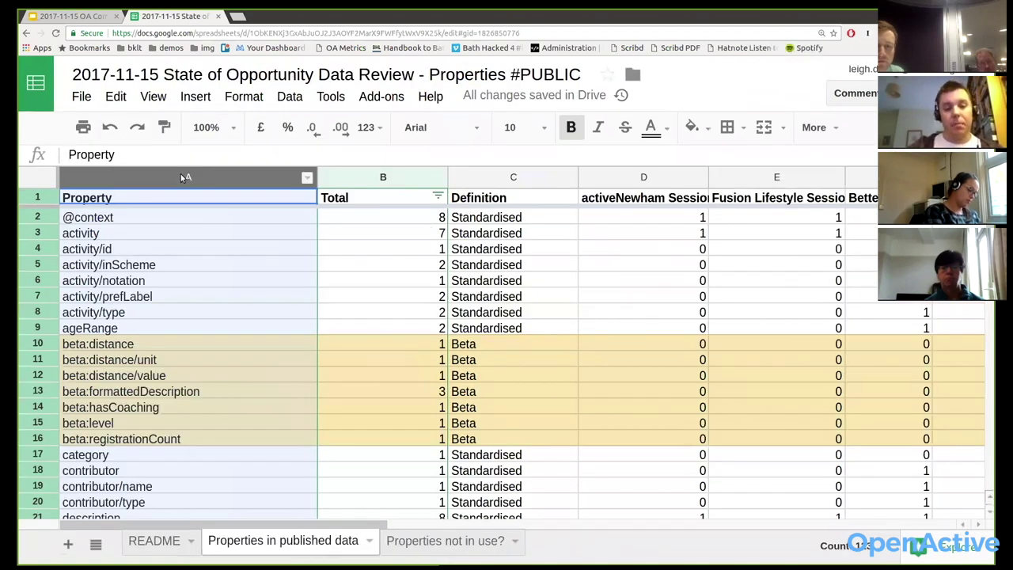
pyautogui.click(197, 278)
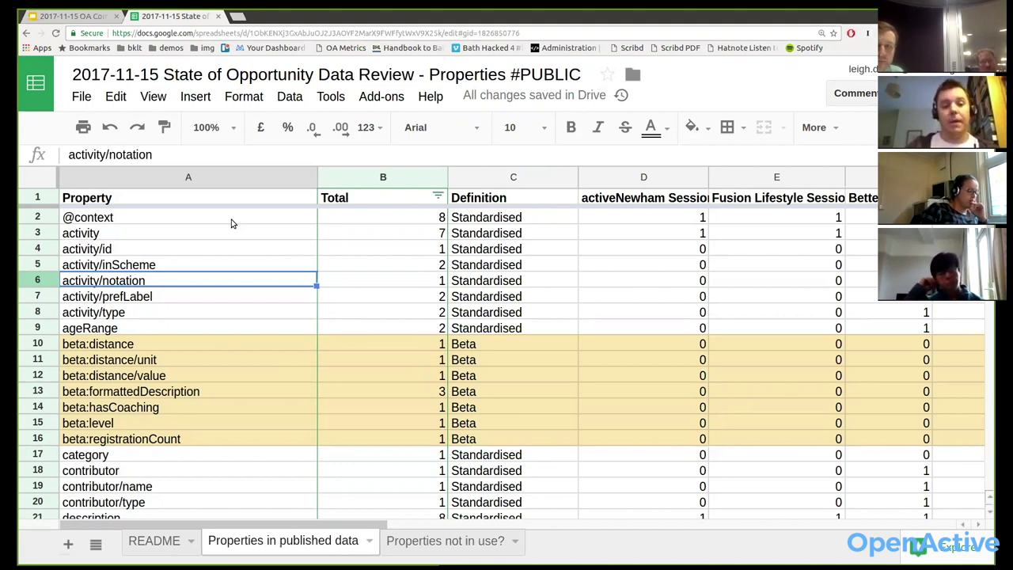
pyautogui.click(231, 223)
pyautogui.press('Down')
pyautogui.press('Down')
pyautogui.press('Down')
pyautogui.press('Down')
pyautogui.press('Down')
pyautogui.press('Down')
pyautogui.press('Down')
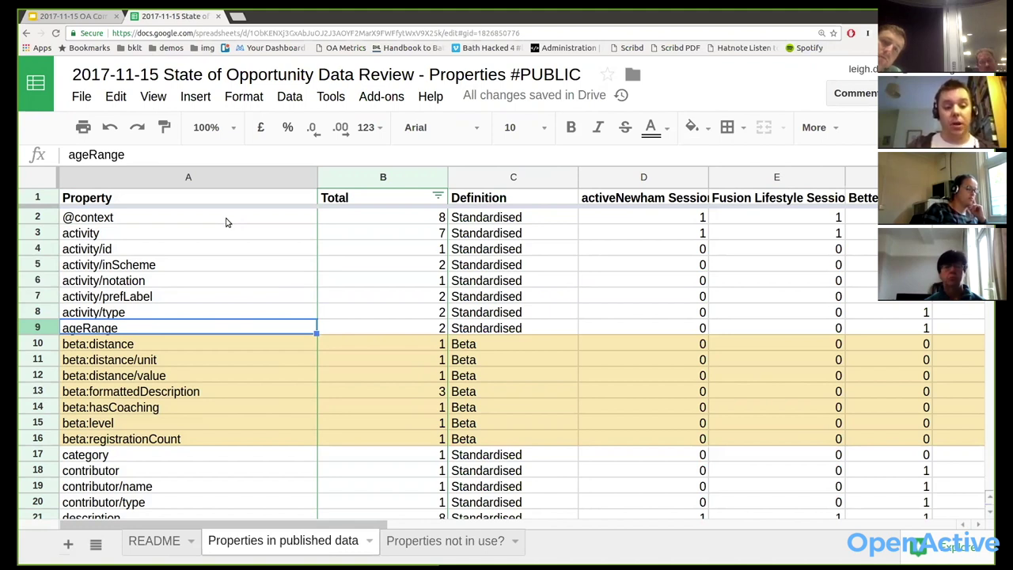
pyautogui.scroll(-4, 193, 289)
pyautogui.scroll(4, 196, 290)
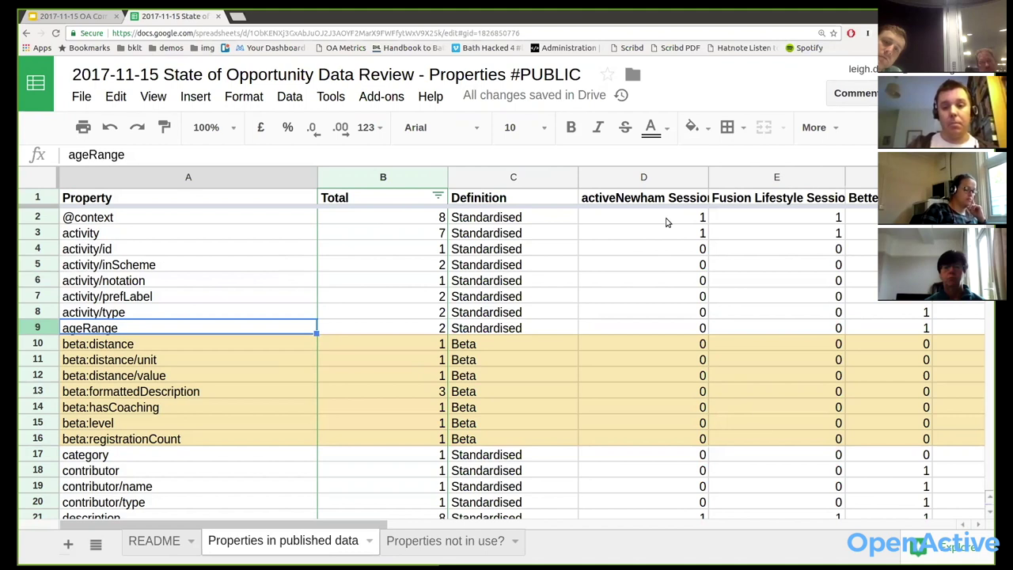
pyautogui.click(380, 197)
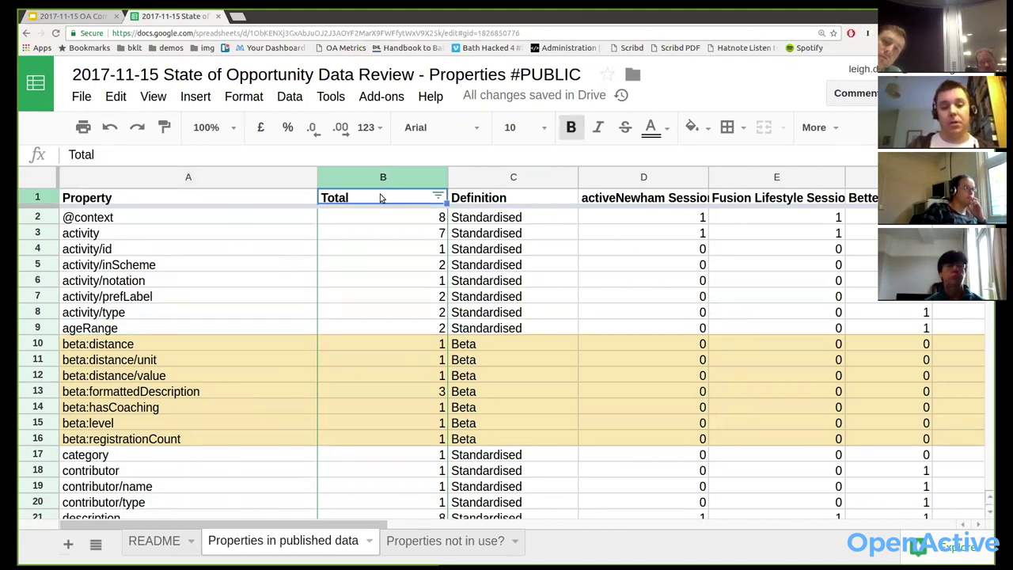
pyautogui.press('Down')
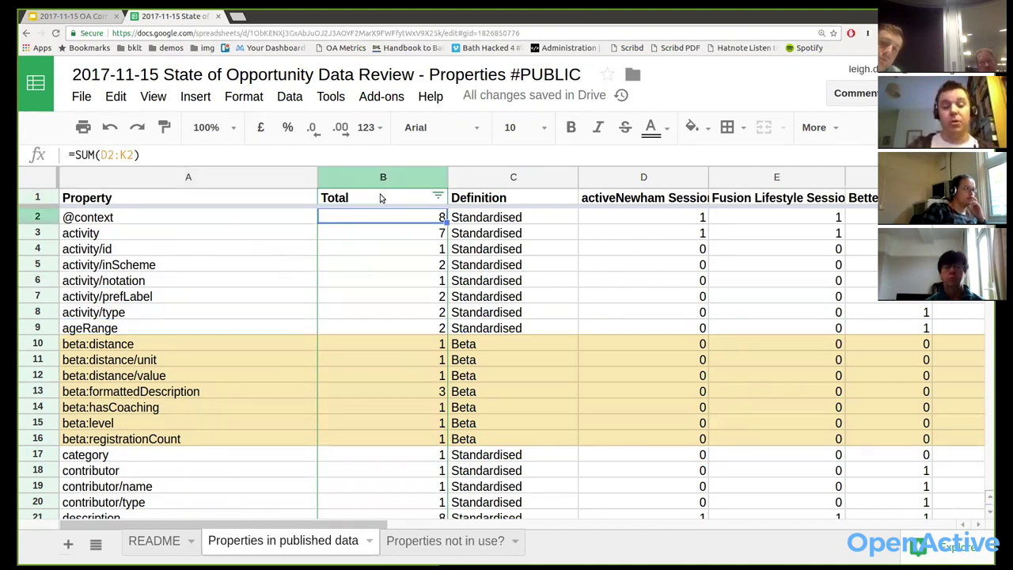
pyautogui.press('Down')
pyautogui.press('Down')
pyautogui.press('Down')
pyautogui.press('Down')
pyautogui.press('Down')
pyautogui.press('Down')
pyautogui.press('Down')
pyautogui.press('Up')
pyautogui.press('Up')
pyautogui.press('Up')
pyautogui.press('Up')
pyautogui.press('Up')
pyautogui.press('Up')
pyautogui.press('Up')
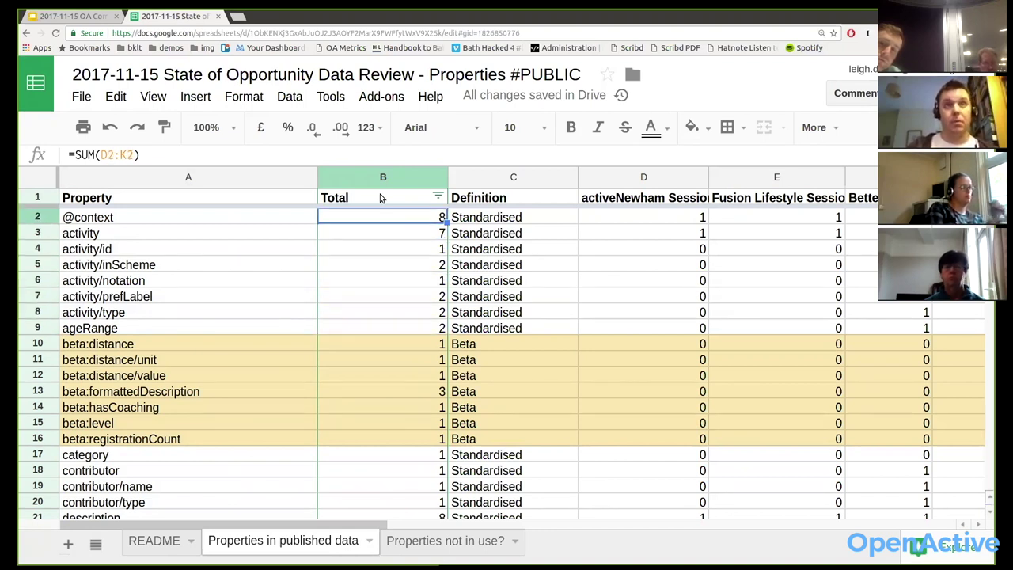
# Examine the Definition column and the publisher columns through Vision Redbridge, returning to the Property column on the activity/prefLabel row.
pyautogui.press('Right')
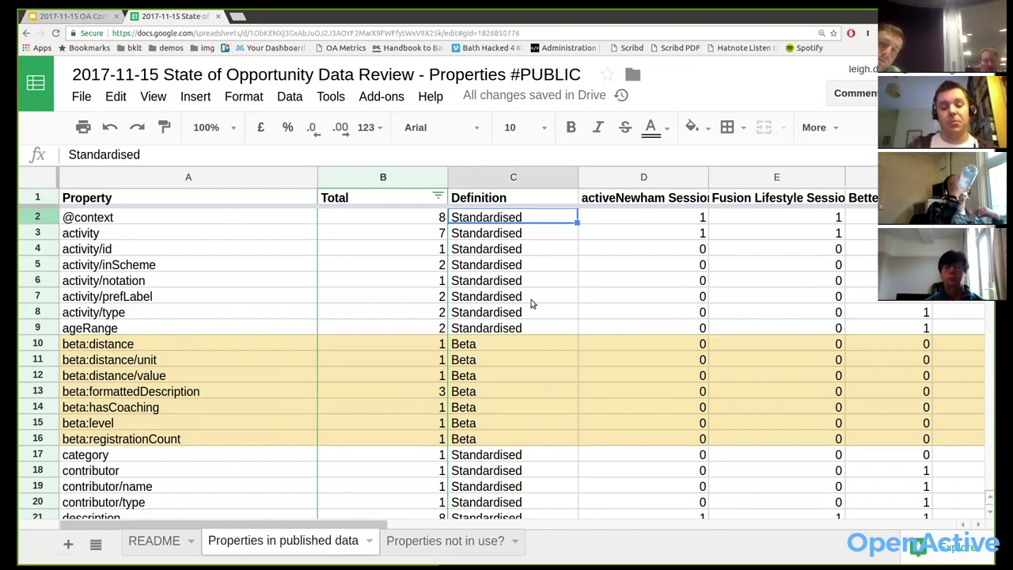
pyautogui.click(531, 303)
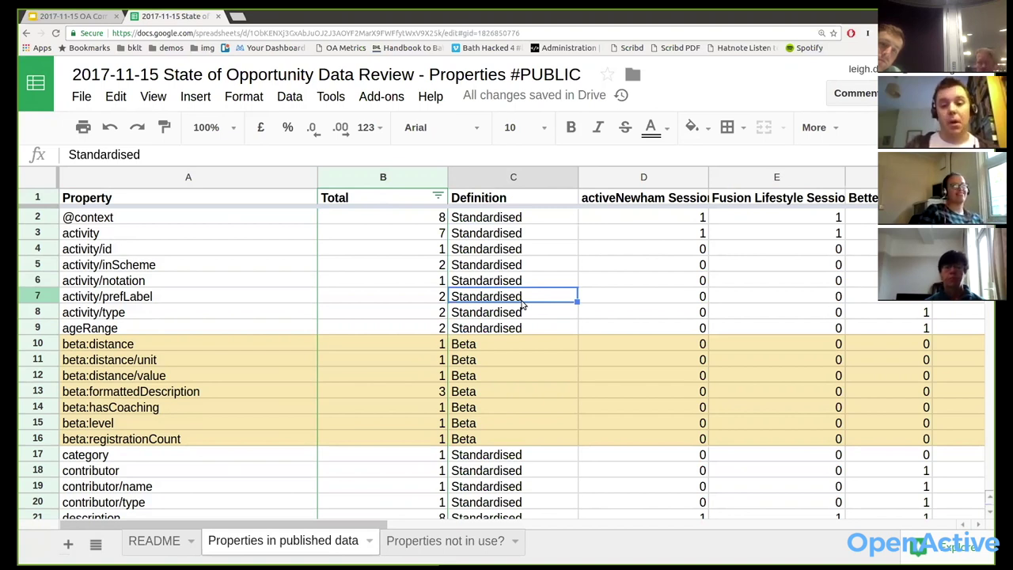
pyautogui.press('Right')
pyautogui.press('Right')
pyautogui.press('Right')
pyautogui.press('Right')
pyautogui.press('Right')
pyautogui.press('Right')
pyautogui.press('Right')
pyautogui.press('Right')
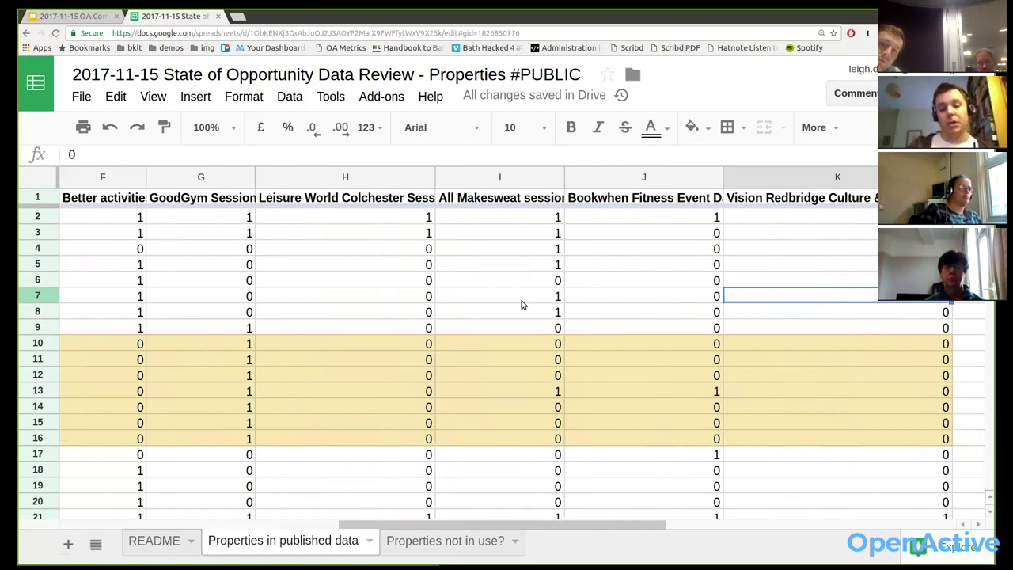
pyautogui.press('Left')
pyautogui.press('Left')
pyautogui.press('Left')
pyautogui.press('Left')
pyautogui.press('Left')
pyautogui.press('Left')
pyautogui.press('Left')
pyautogui.press('Left')
pyautogui.press('Left')
pyautogui.press('Left')
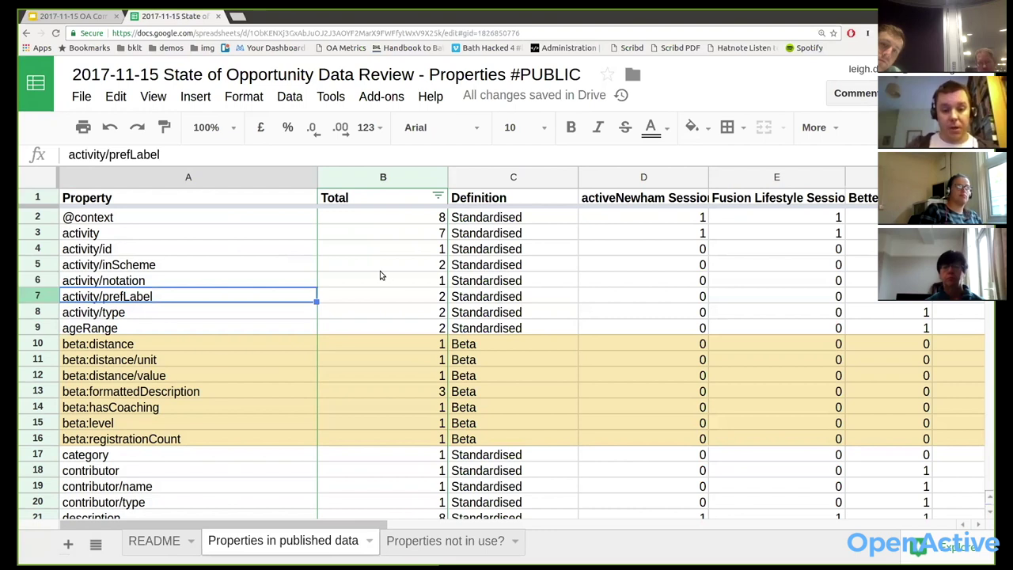
# Filter the Total column by values, excluding 1 to 5 and keeping 6, 7 and 8.
pyautogui.click(438, 196)
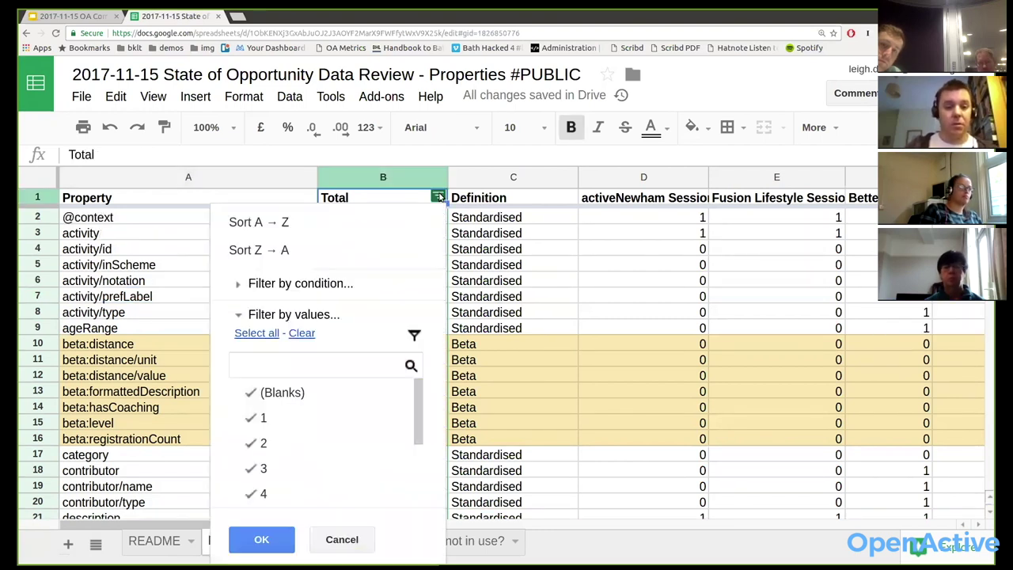
pyautogui.scroll(-3, 332, 443)
pyautogui.click(301, 410)
pyautogui.click(300, 386)
pyautogui.scroll(2, 304, 403)
pyautogui.click(300, 444)
pyautogui.click(304, 394)
pyautogui.scroll(-2, 277, 417)
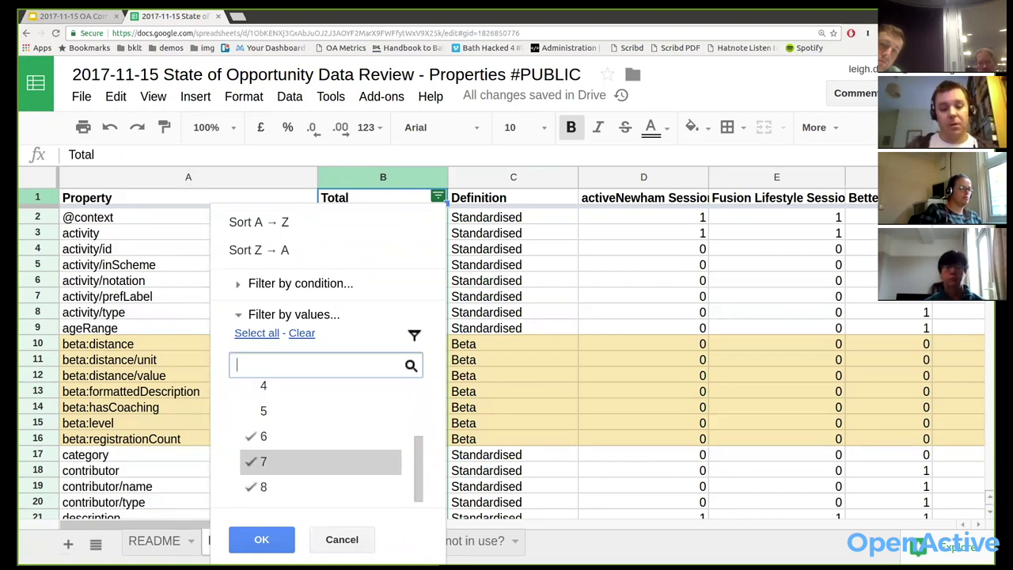
pyautogui.click(261, 538)
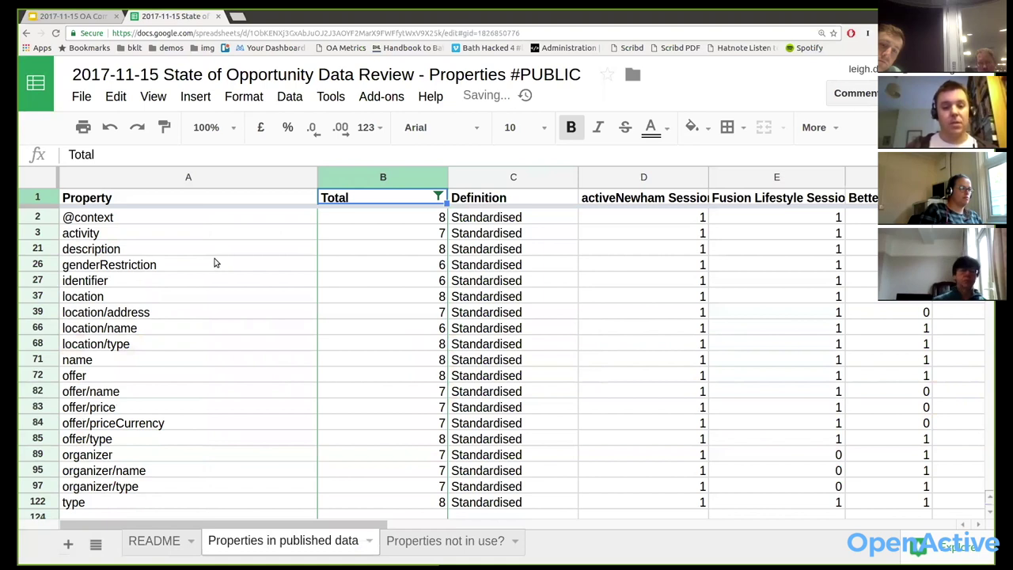
pyautogui.click(219, 223)
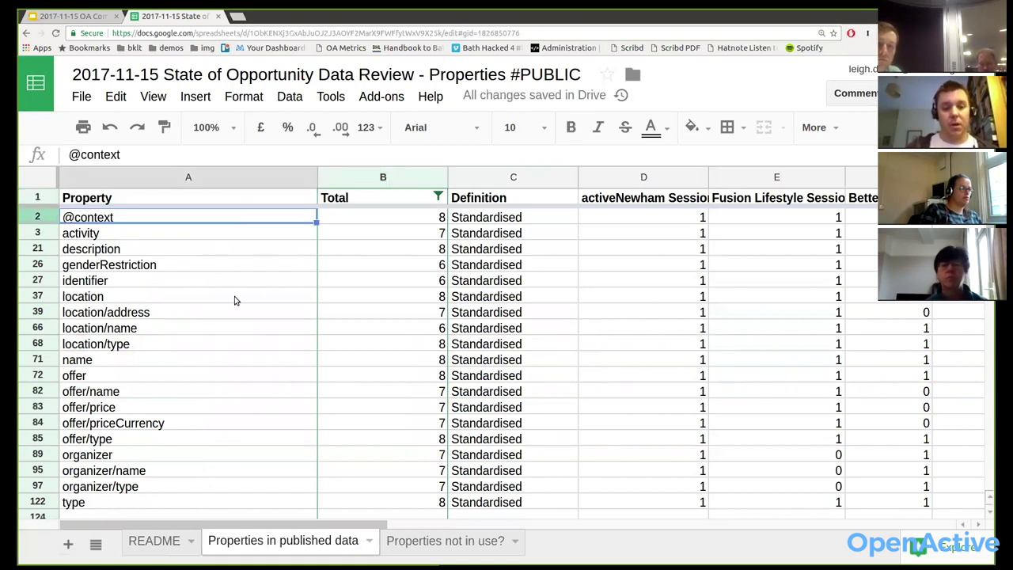
pyautogui.click(185, 235)
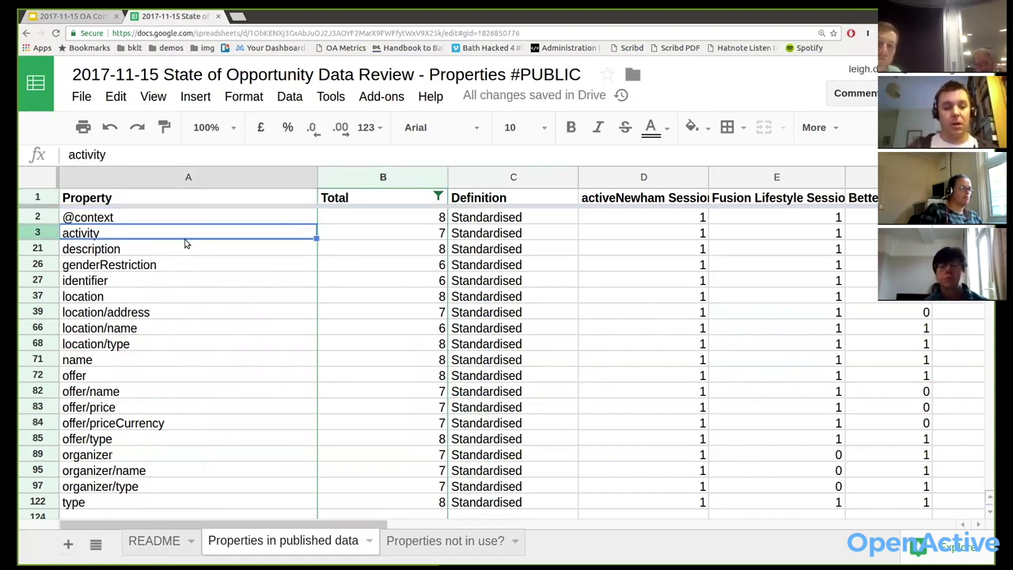
pyautogui.press('Down')
pyautogui.press('Down')
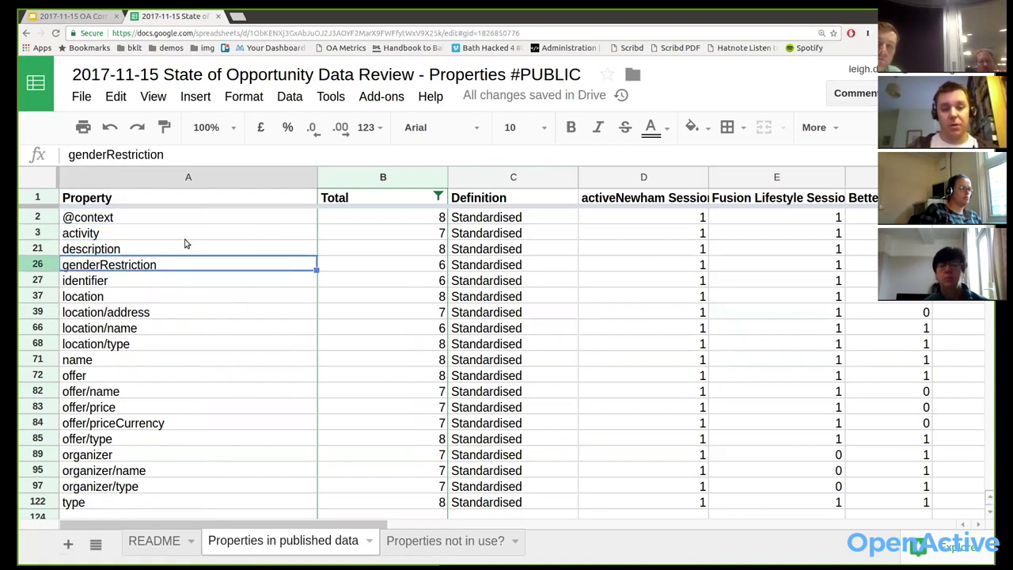
pyautogui.press('Down')
pyautogui.press('Down')
pyautogui.press('Right')
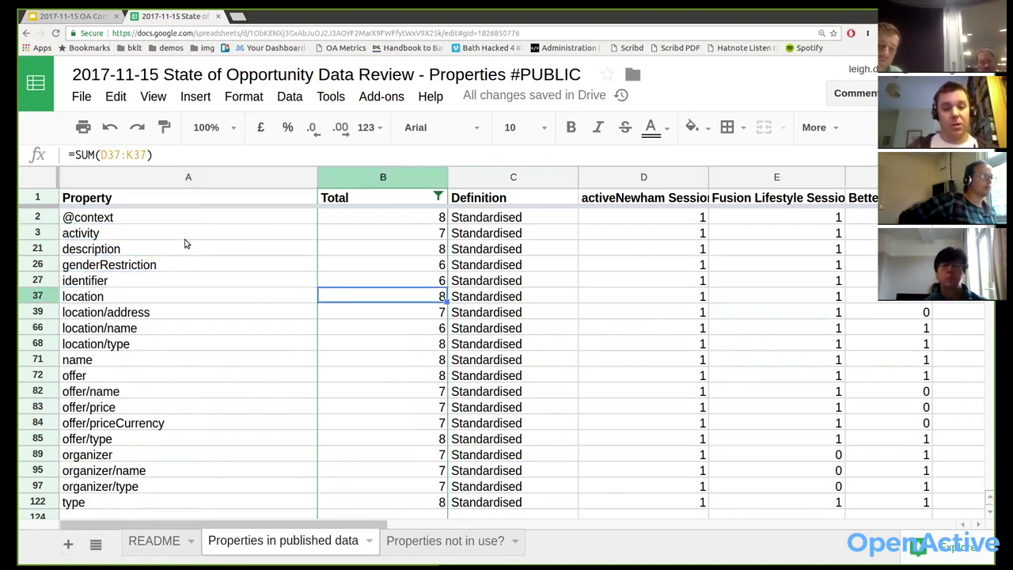
pyautogui.press('Left')
pyautogui.press('Down')
pyautogui.press('Down')
pyautogui.press('Down')
pyautogui.press('Down')
pyautogui.press('Down')
pyautogui.press('Down')
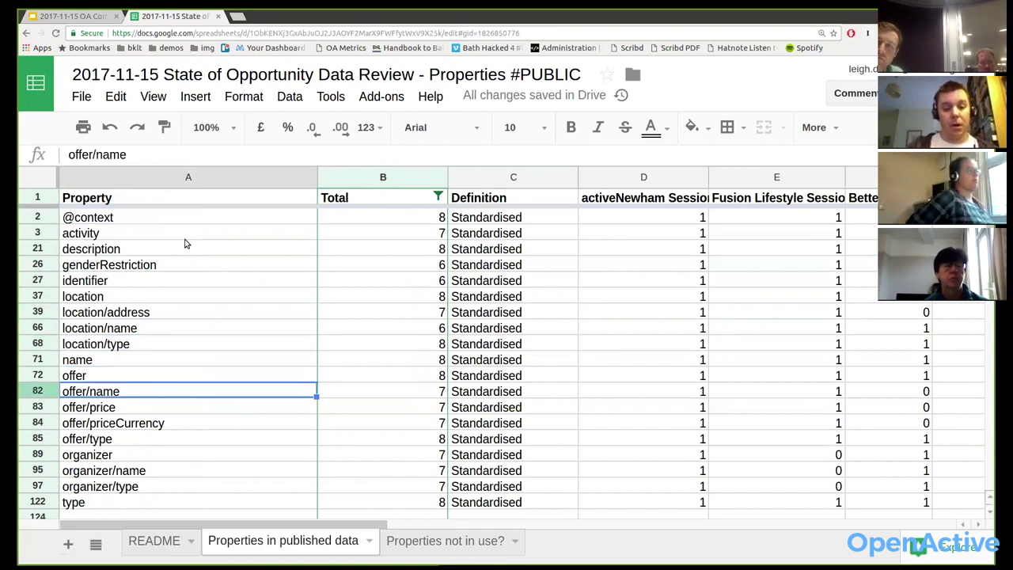
# Examine the totals of the filtered properties from offer through organizer to type.
pyautogui.press('Up')
pyautogui.press('Right')
pyautogui.press('Down')
pyautogui.press('Down')
pyautogui.press('Down')
pyautogui.press('Down')
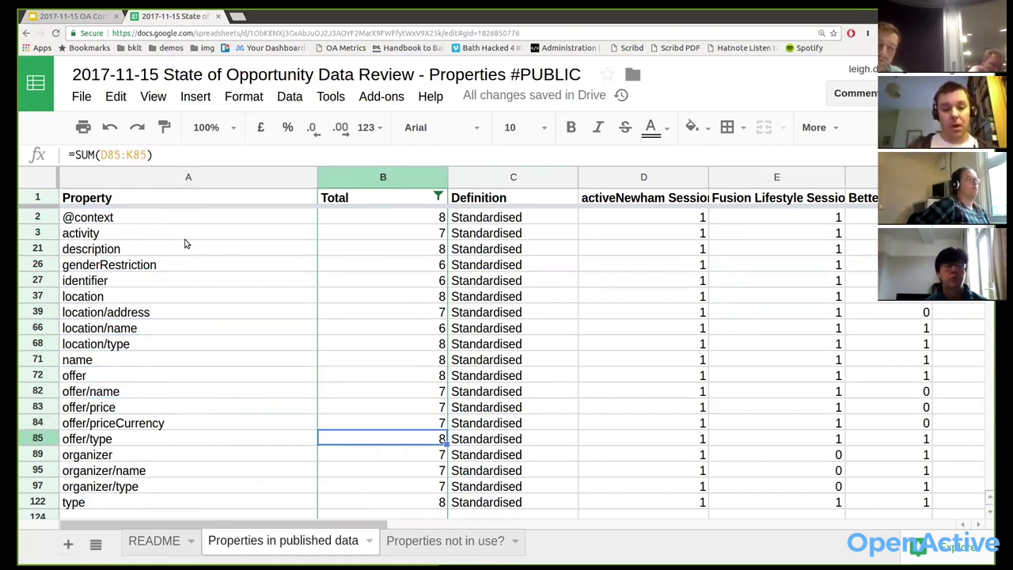
pyautogui.press('Down')
pyautogui.press('Left')
pyautogui.press('Right')
pyautogui.press('Down')
pyautogui.press('Down')
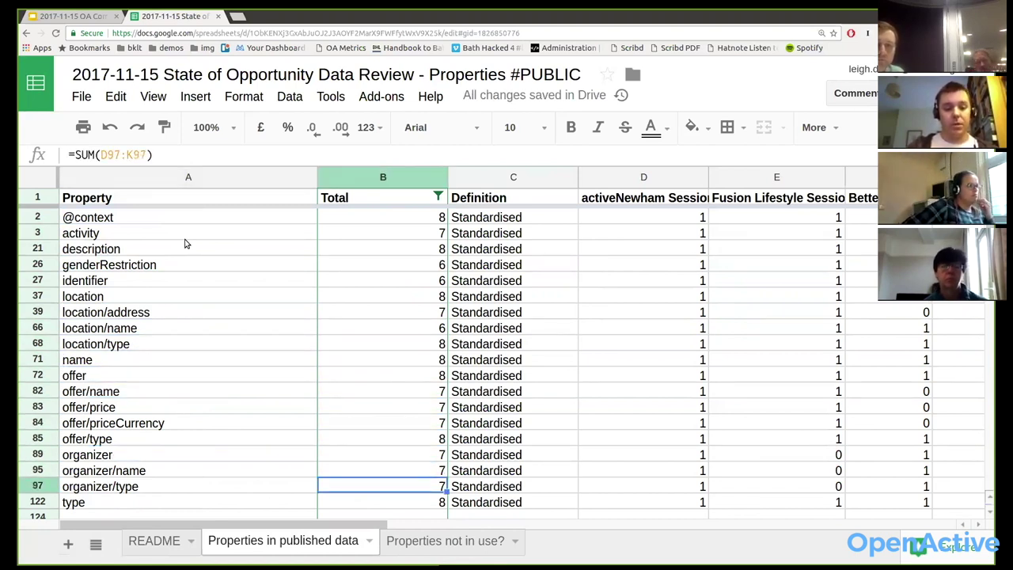
pyautogui.press('Down')
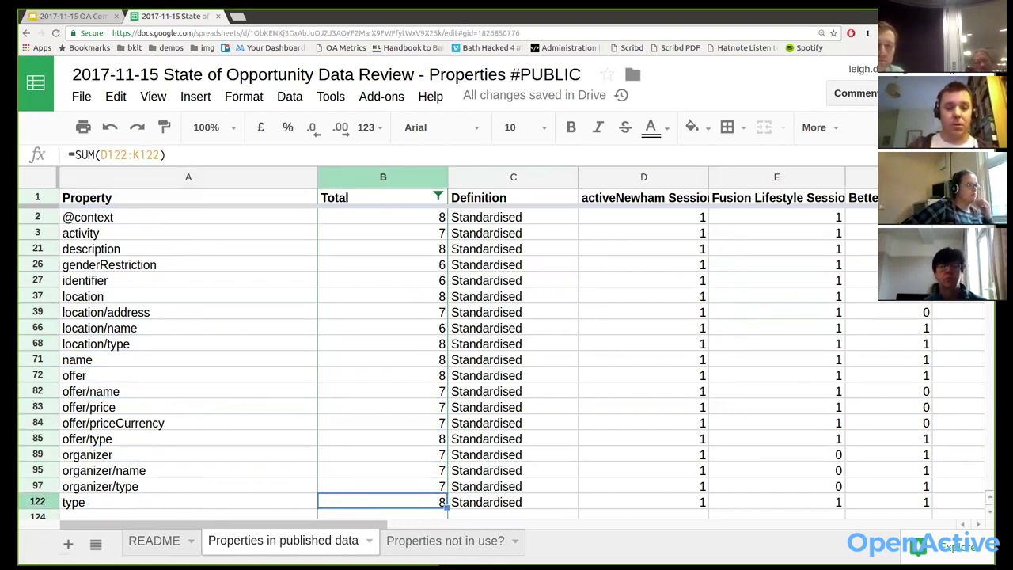
# Widen the Total column's filter to include the values 4 and 5 as well.
pyautogui.click(438, 195)
pyautogui.scroll(-3, 340, 461)
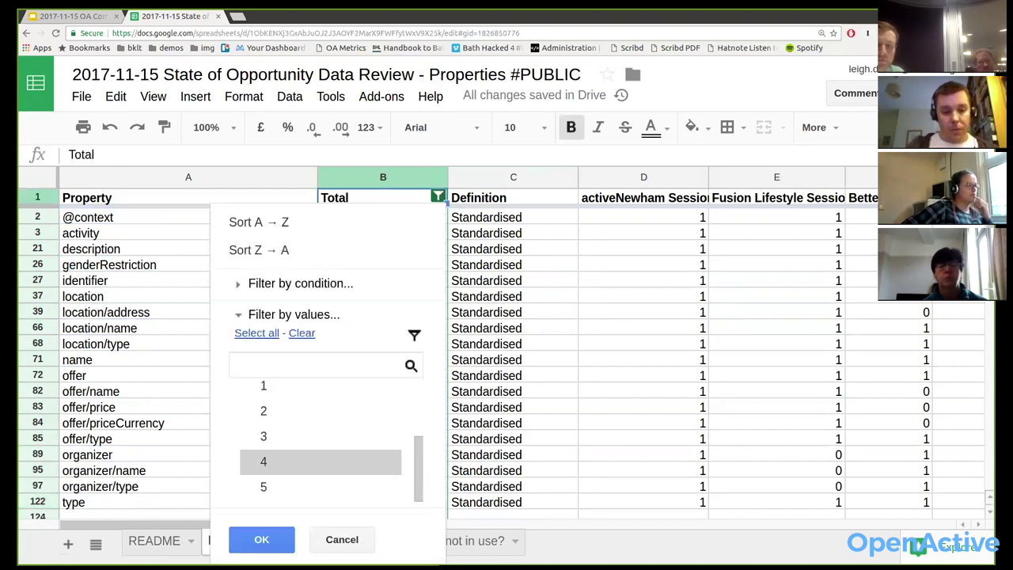
pyautogui.click(264, 461)
pyautogui.click(264, 486)
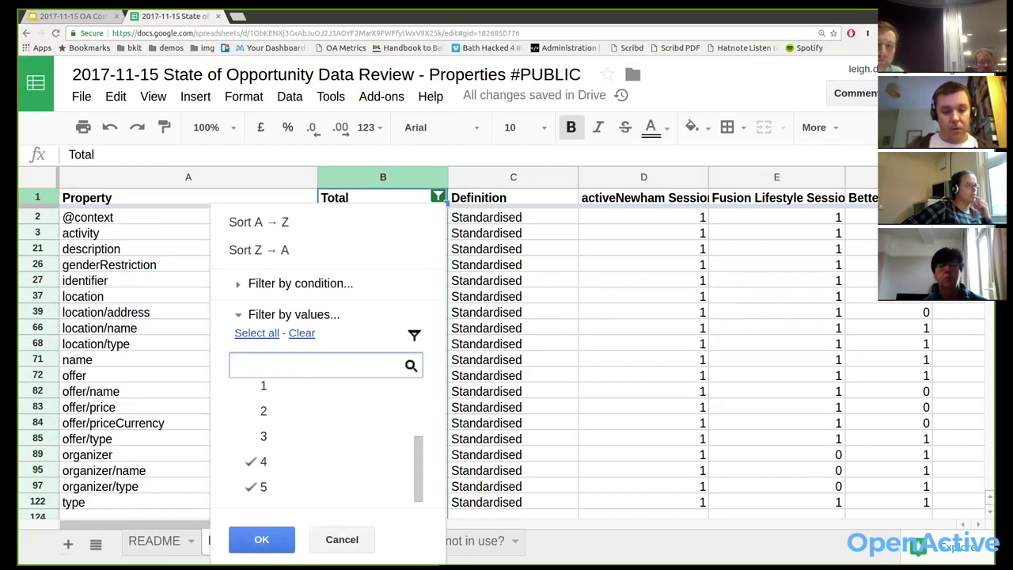
pyautogui.click(261, 539)
# Find the subEvent property near the end of the filtered list and select it together with its total.
pyautogui.scroll(-10, 280, 372)
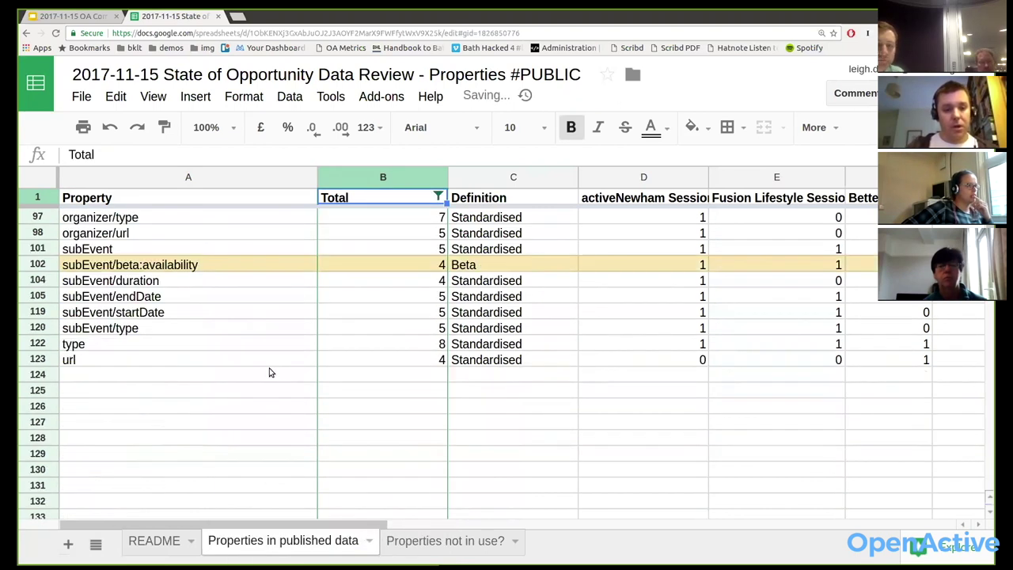
pyautogui.scroll(2, 261, 387)
pyautogui.click(91, 330)
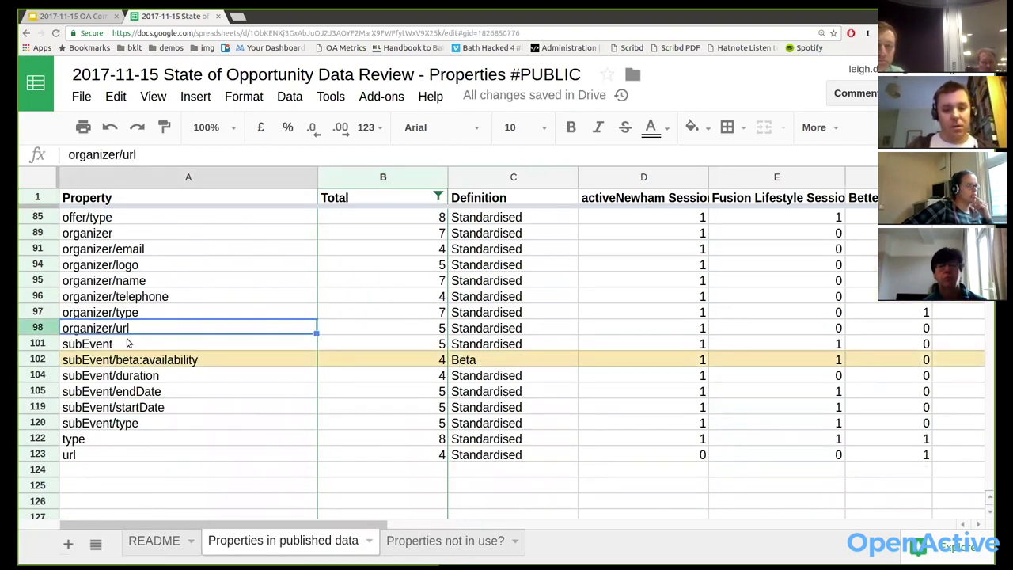
pyautogui.click(127, 344)
pyautogui.click(427, 345)
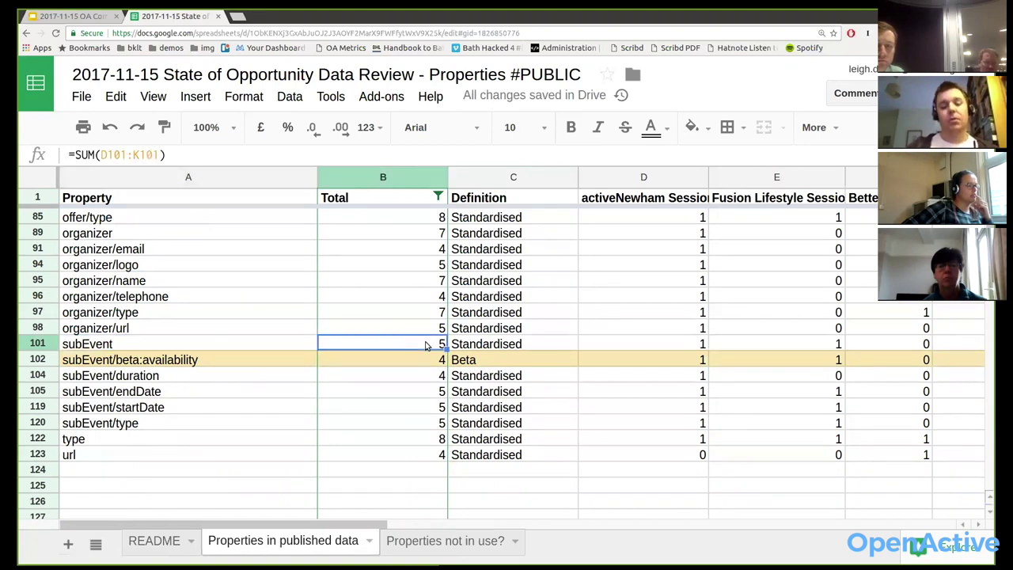
pyautogui.click(280, 343)
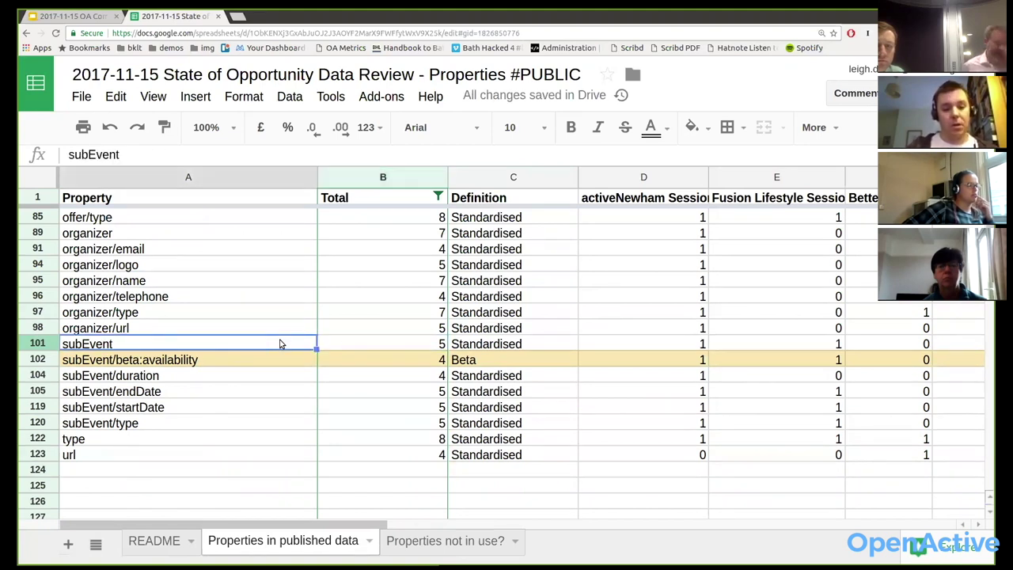
pyautogui.hotkey('shift', 'Right')
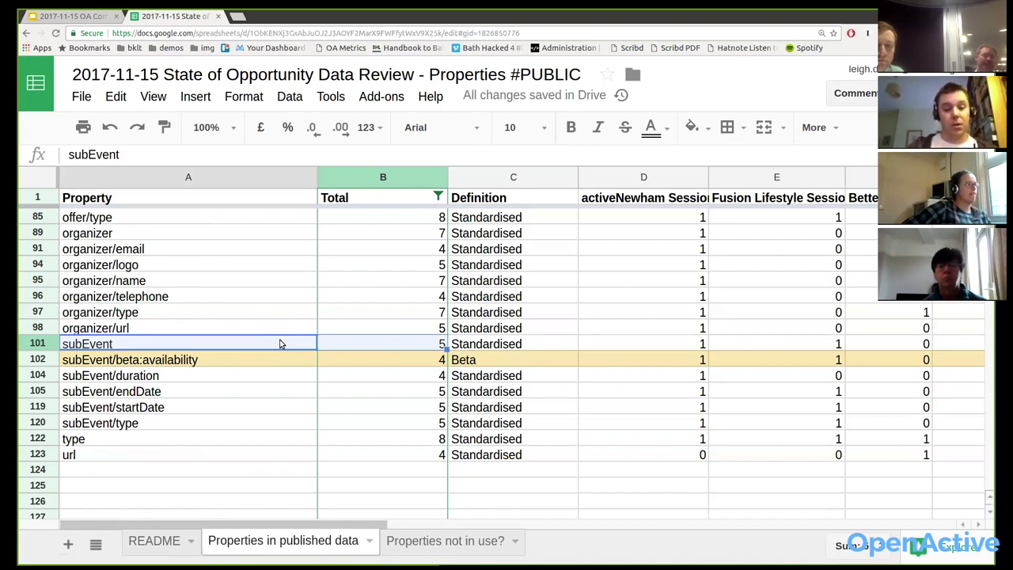
# Examine the properties from subEvent/duration to subEvent/type with their totals, ending at the url row.
pyautogui.press('Down')
pyautogui.press('Down')
pyautogui.hotkey('shift', 'Down')
pyautogui.hotkey('shift', 'Down')
pyautogui.hotkey('shift', 'Down')
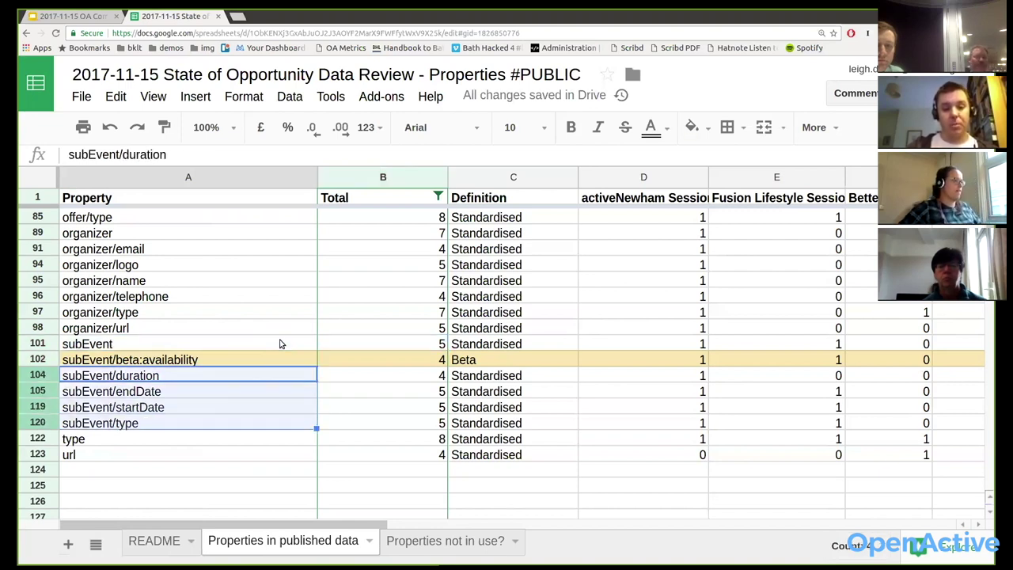
pyautogui.hotkey('shift', 'Right')
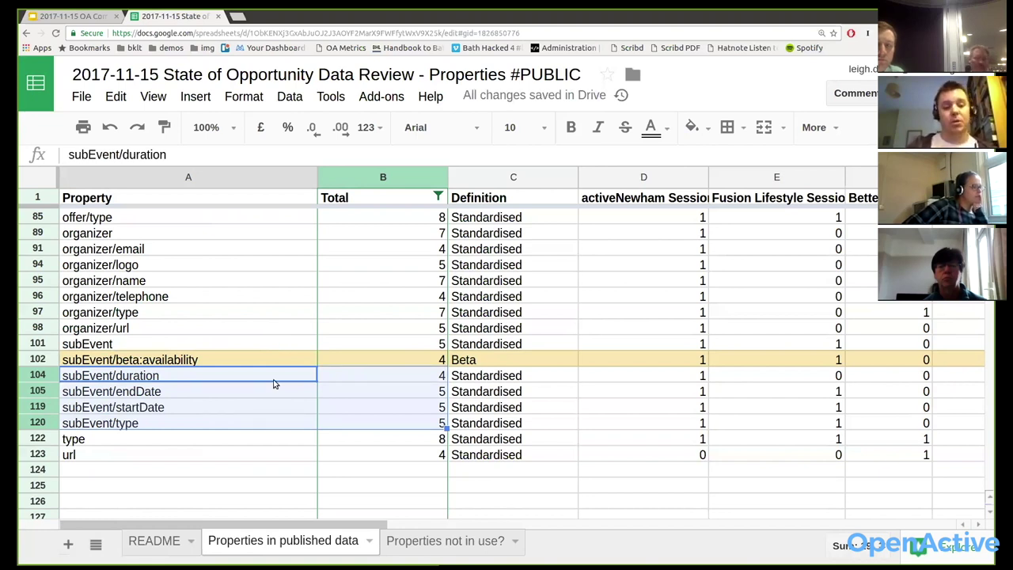
pyautogui.hotkey('ctrl', 'Down')
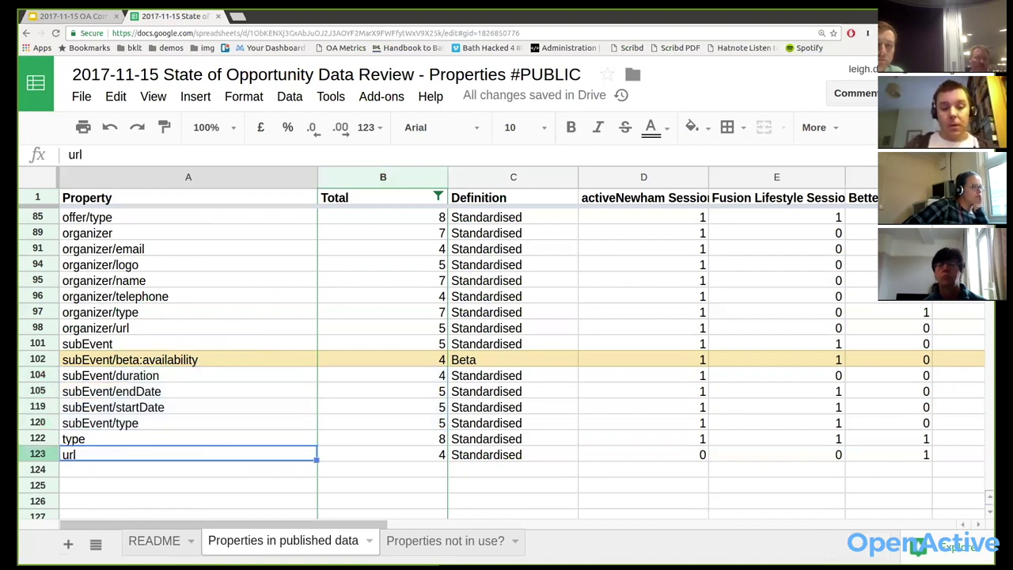
pyautogui.scroll(1, 500, 366)
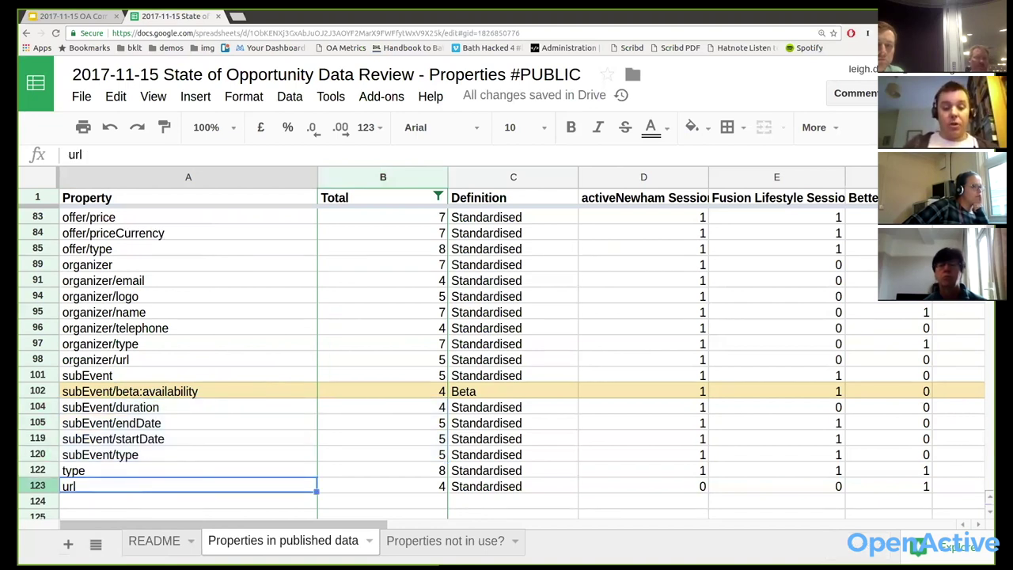
# Set the Total column's filter to include all values so every property is listed.
pyautogui.scroll(8, 501, 366)
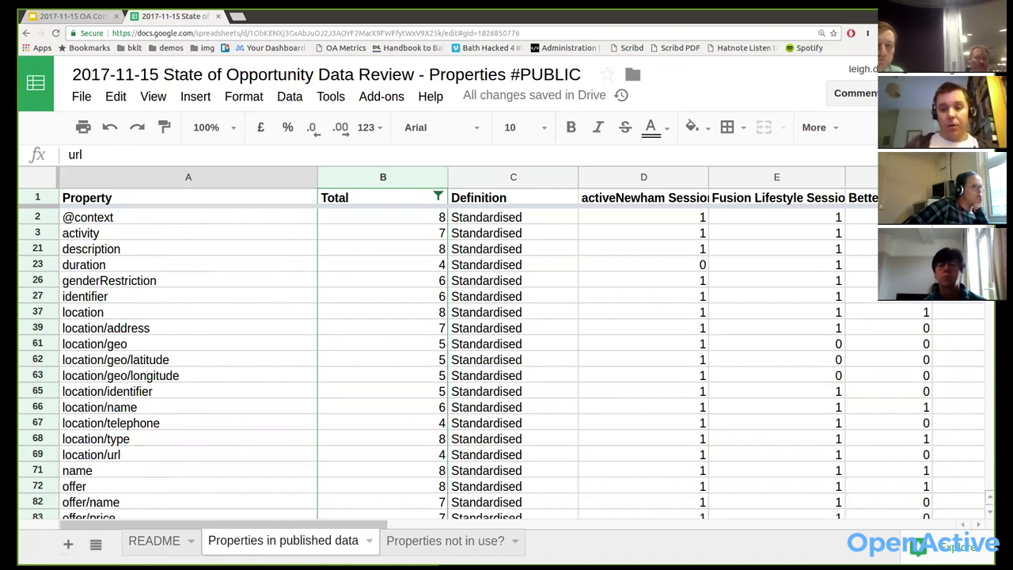
pyautogui.click(437, 196)
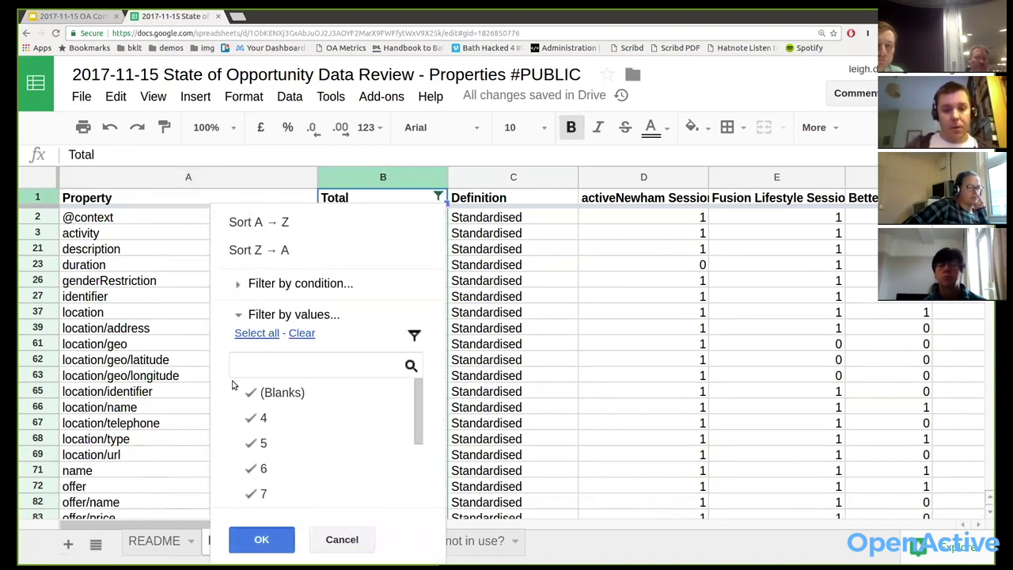
pyautogui.click(223, 258)
# Find the custom disambiguatingDescription property, check its total and select the property name.
pyautogui.scroll(-5, 225, 269)
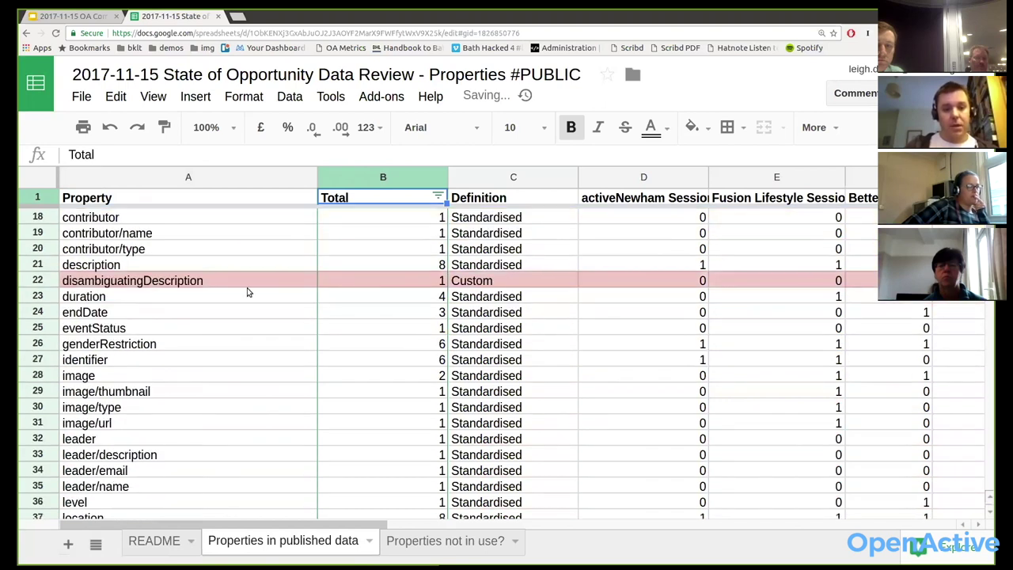
pyautogui.scroll(-1, 247, 293)
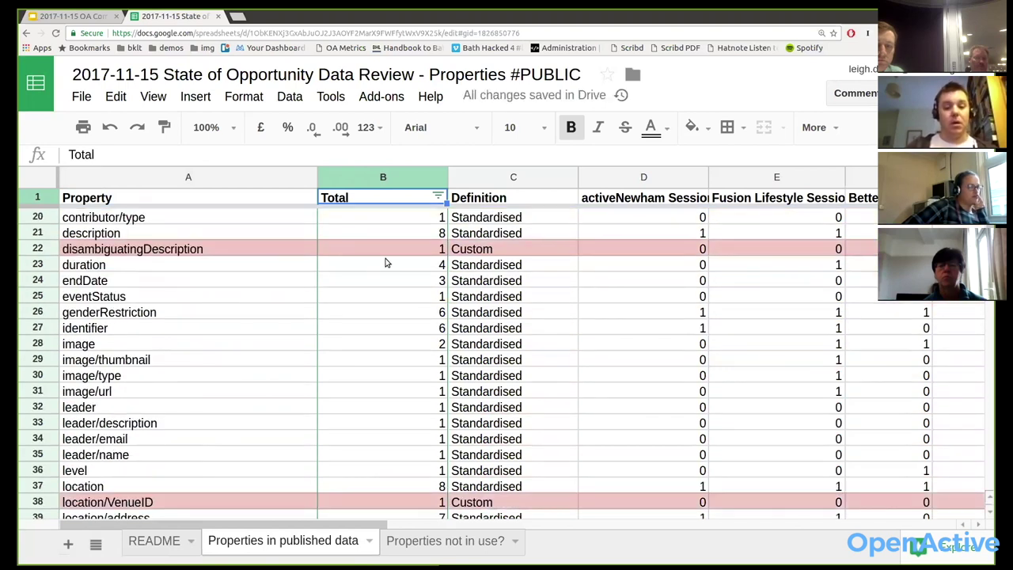
pyautogui.click(388, 247)
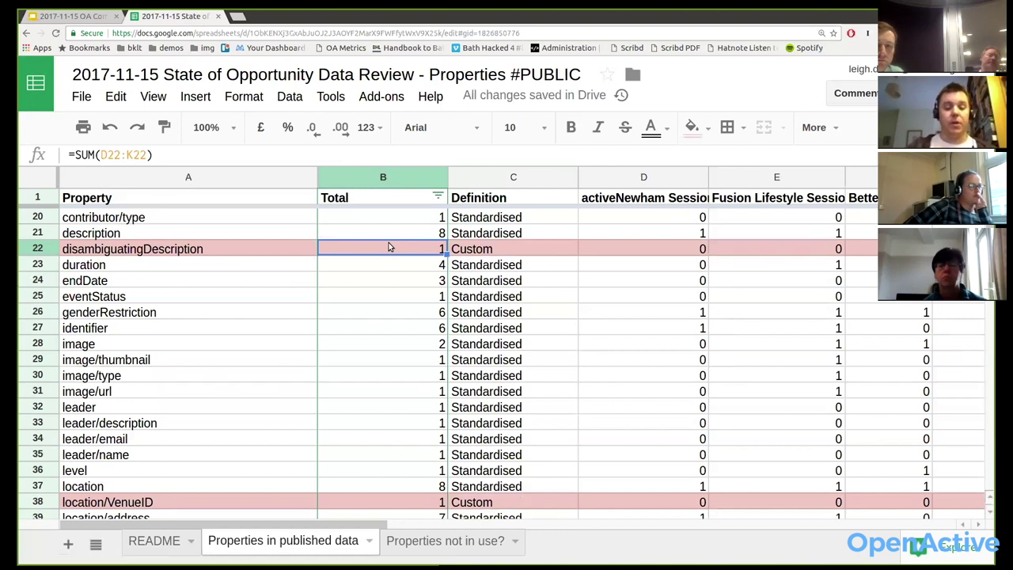
pyautogui.click(250, 252)
pyautogui.click(401, 259)
pyautogui.press('Left')
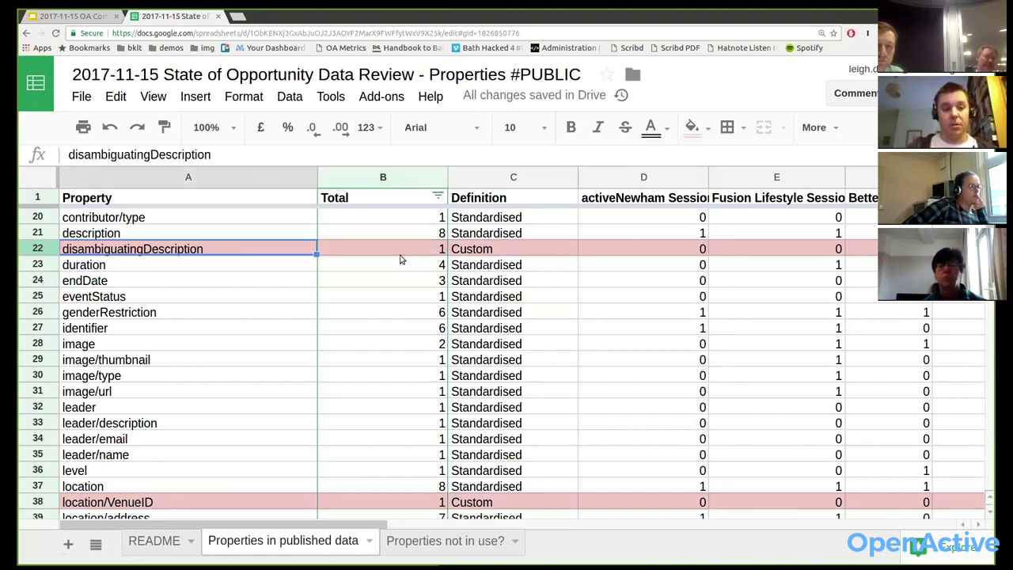
# Examine the properties and totals row by row from disambiguatingDescription down to location/description.
pyautogui.press('Down')
pyautogui.press('Down')
pyautogui.press('Down')
pyautogui.press('Down')
pyautogui.press('Down')
pyautogui.press('Down')
pyautogui.press('Down')
pyautogui.press('Down')
pyautogui.press('Down')
pyautogui.press('Down')
pyautogui.press('Down')
pyautogui.press('Down')
pyautogui.press('Down')
pyautogui.press('Down')
pyautogui.press('Down')
pyautogui.press('Down')
pyautogui.press('Down')
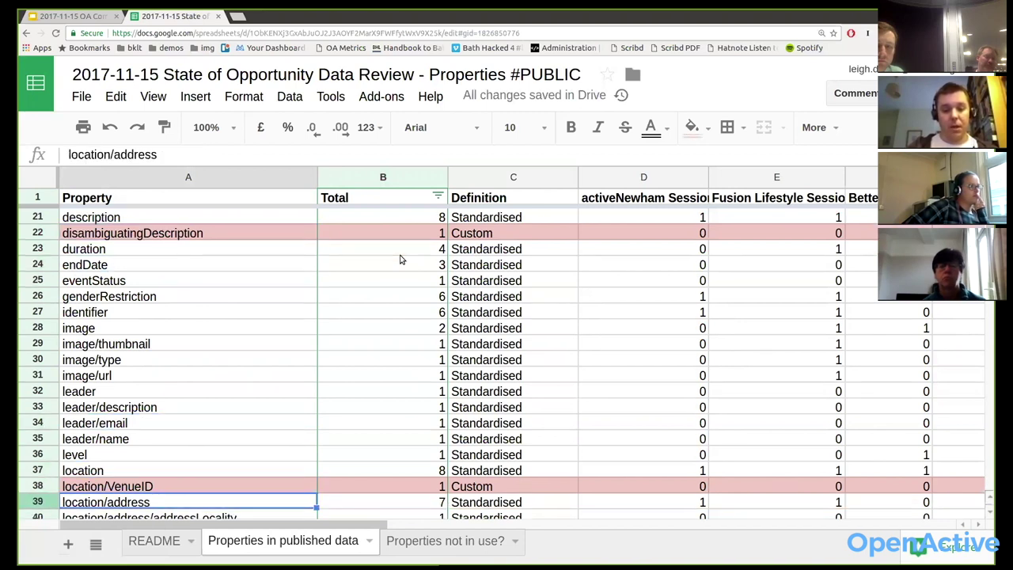
pyautogui.press('Down')
pyautogui.press('Down')
pyautogui.press('Down')
pyautogui.press('Down')
pyautogui.press('Down')
pyautogui.press('Down')
pyautogui.press('Down')
pyautogui.press('Down')
pyautogui.press('Down')
pyautogui.press('Down')
pyautogui.press('Down')
pyautogui.press('Down')
pyautogui.press('Down')
pyautogui.press('Down')
pyautogui.press('Down')
pyautogui.press('Down')
pyautogui.press('Down')
pyautogui.press('Down')
pyautogui.press('Down')
pyautogui.press('Down')
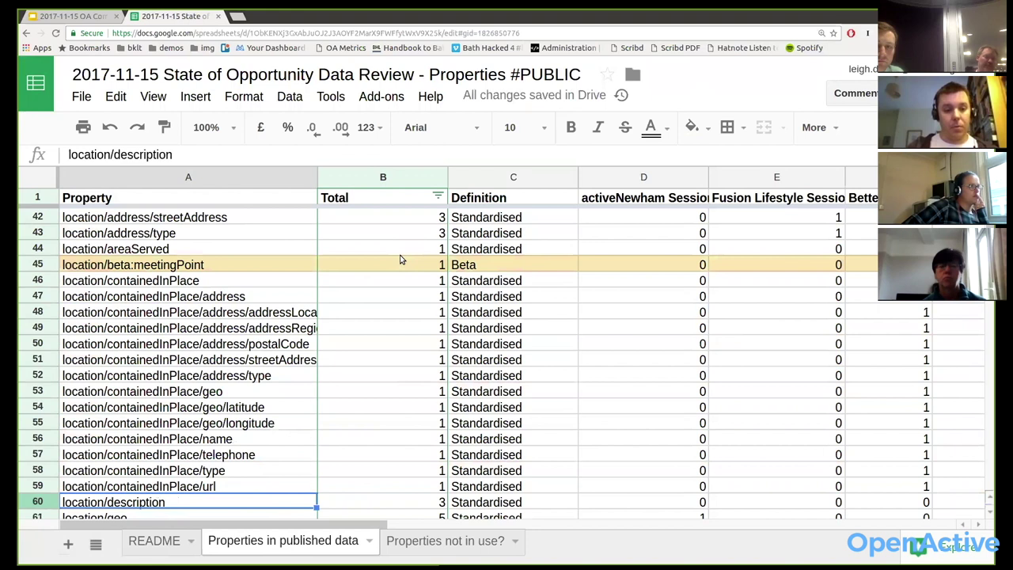
# Find the custom offer/genderRestriction property among the offer rows and select it.
pyautogui.scroll(-3, 317, 317)
pyautogui.scroll(3, 308, 316)
pyautogui.scroll(-7, 301, 325)
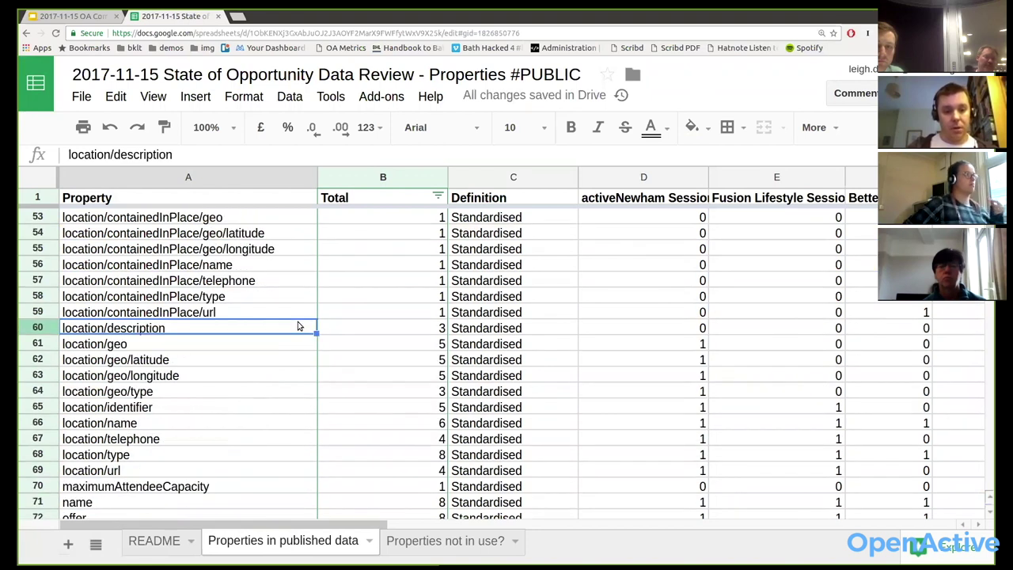
pyautogui.scroll(-2, 290, 330)
pyautogui.click(234, 342)
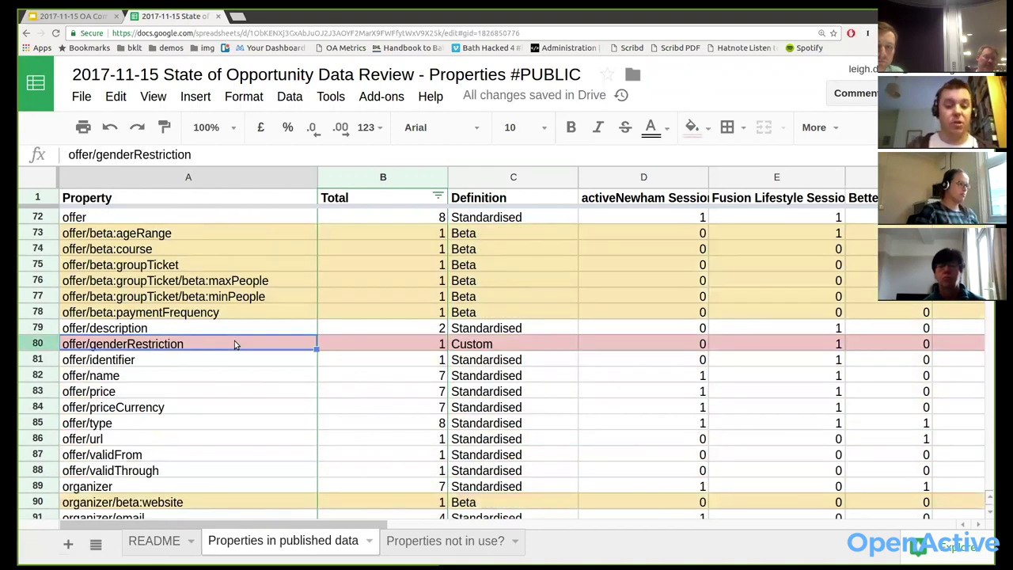
pyautogui.scroll(-2, 297, 346)
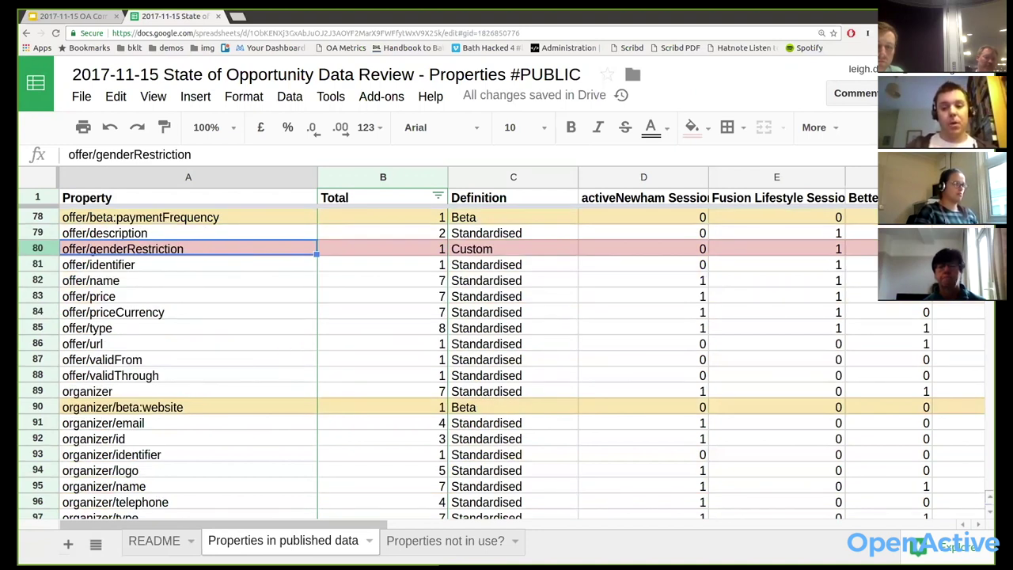
# Return to the beta properties near the start of the list and select beta:distance.
pyautogui.scroll(20, 296, 346)
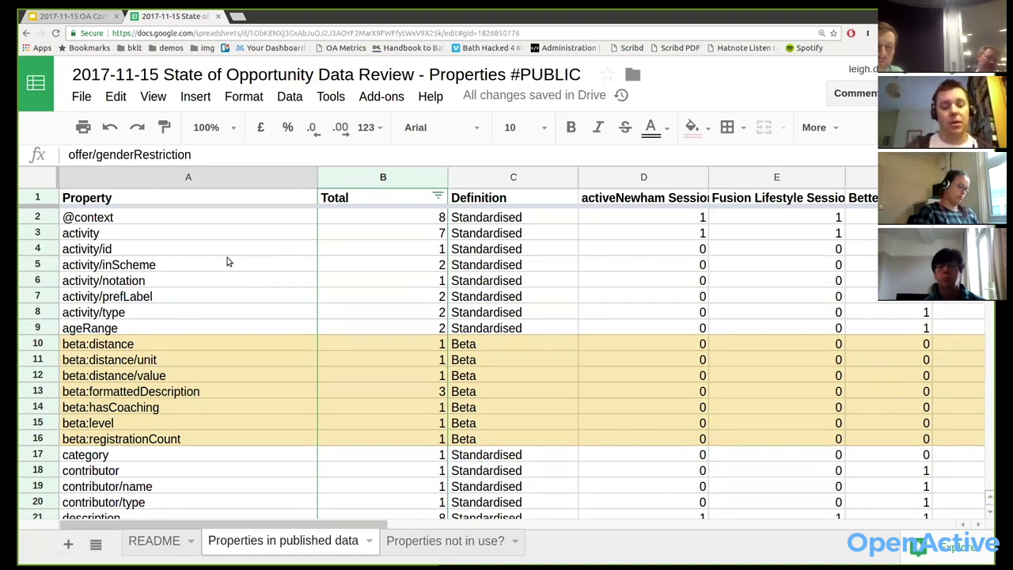
pyautogui.scroll(-2, 253, 297)
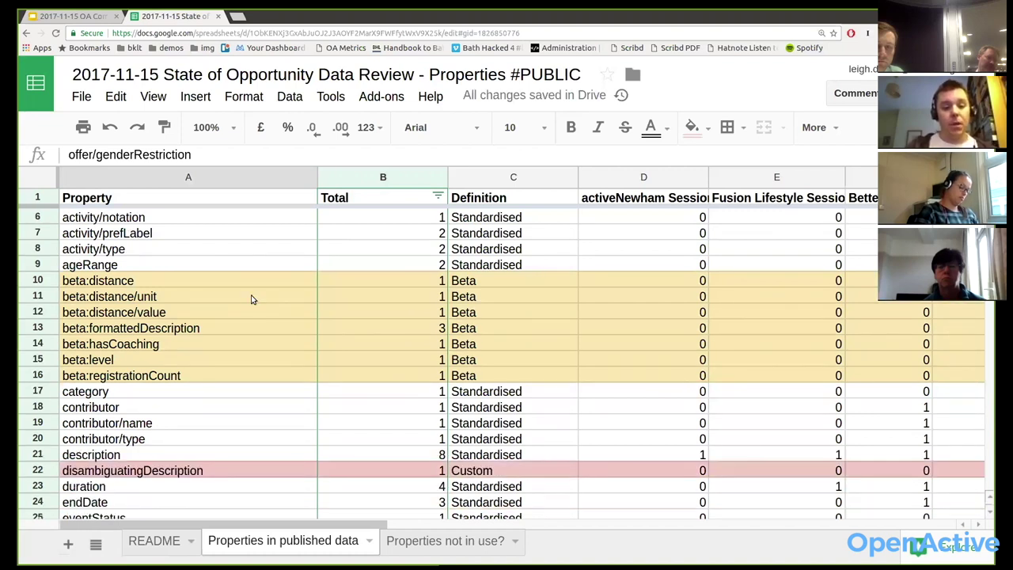
pyautogui.click(249, 287)
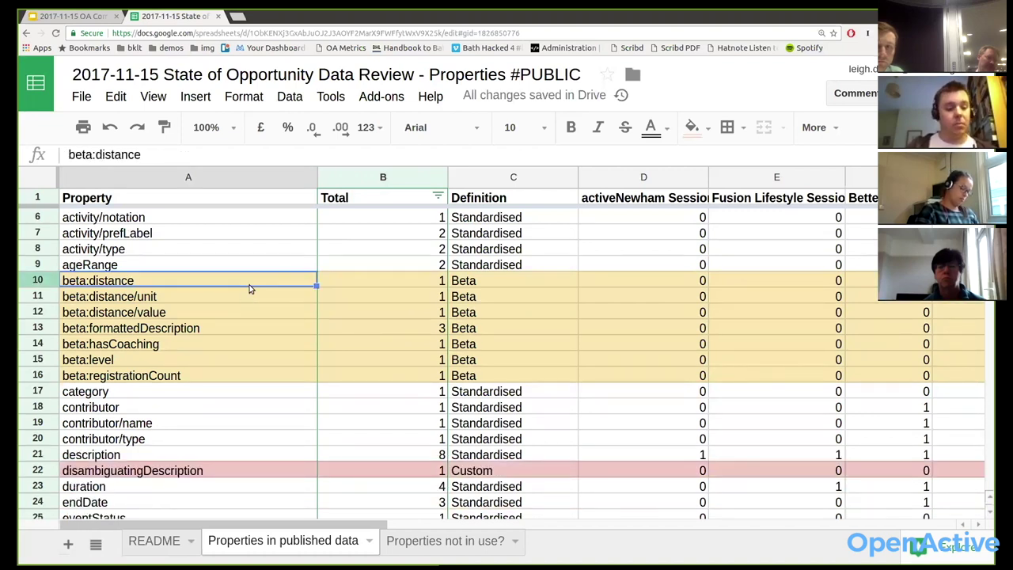
# Check the totals of the beta:formattedDescription and beta:hasCoaching properties.
pyautogui.click(166, 329)
pyautogui.click(361, 332)
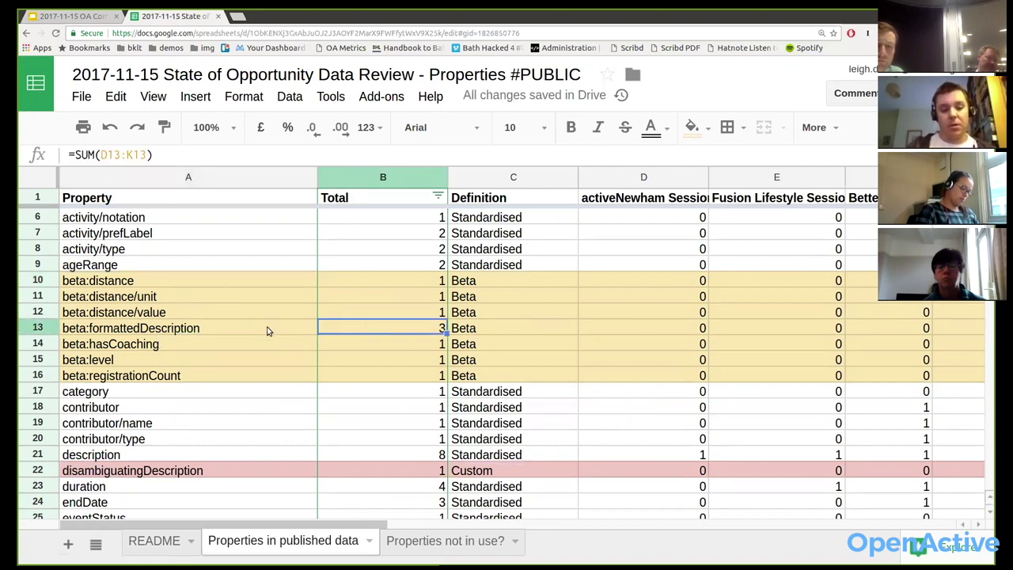
pyautogui.click(242, 330)
pyautogui.click(351, 330)
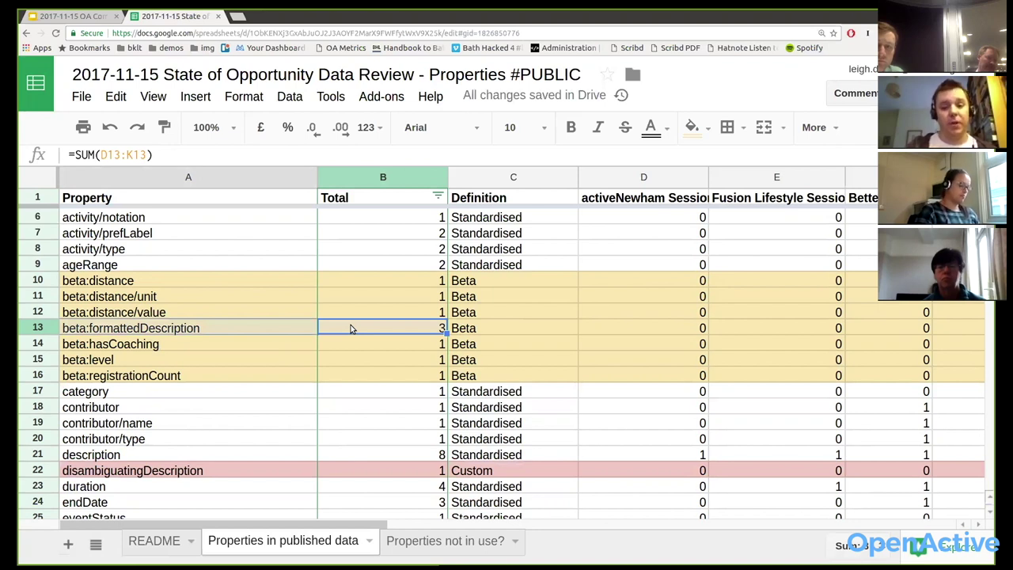
pyautogui.click(258, 345)
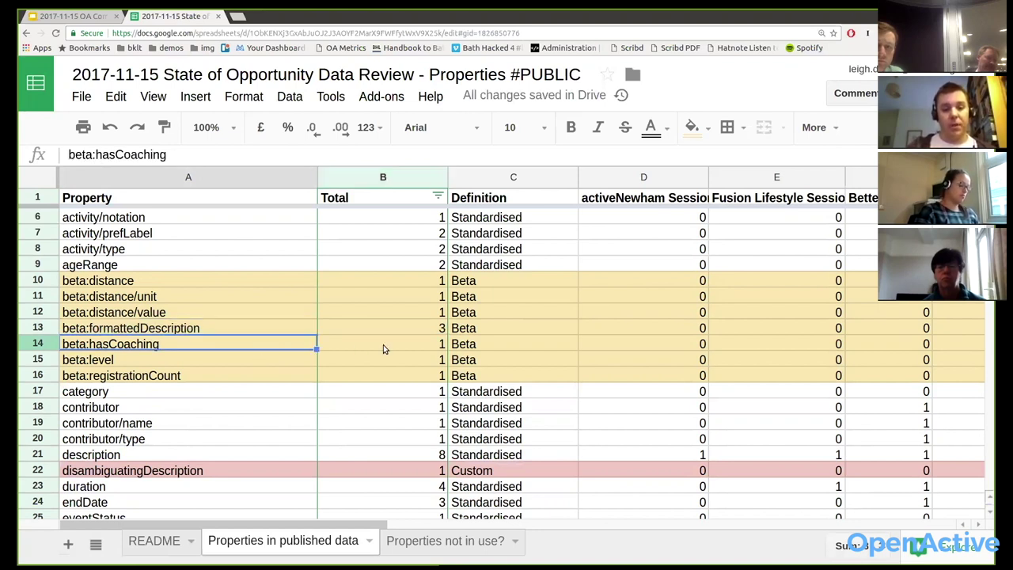
pyautogui.click(387, 346)
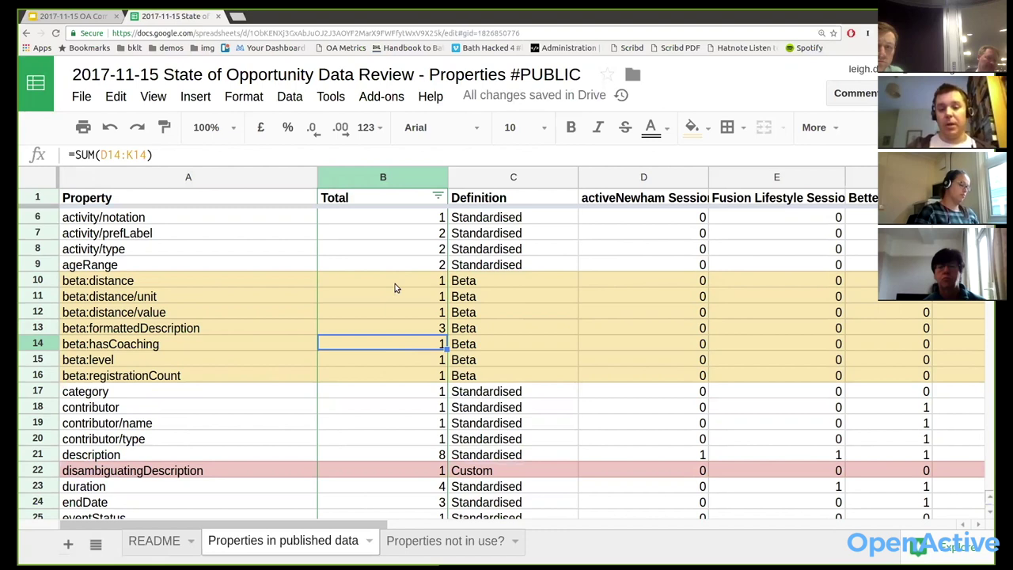
# Look over the highlighted beta and custom properties down to the organizer rows, ending back at the first property.
pyautogui.scroll(-7, 384, 357)
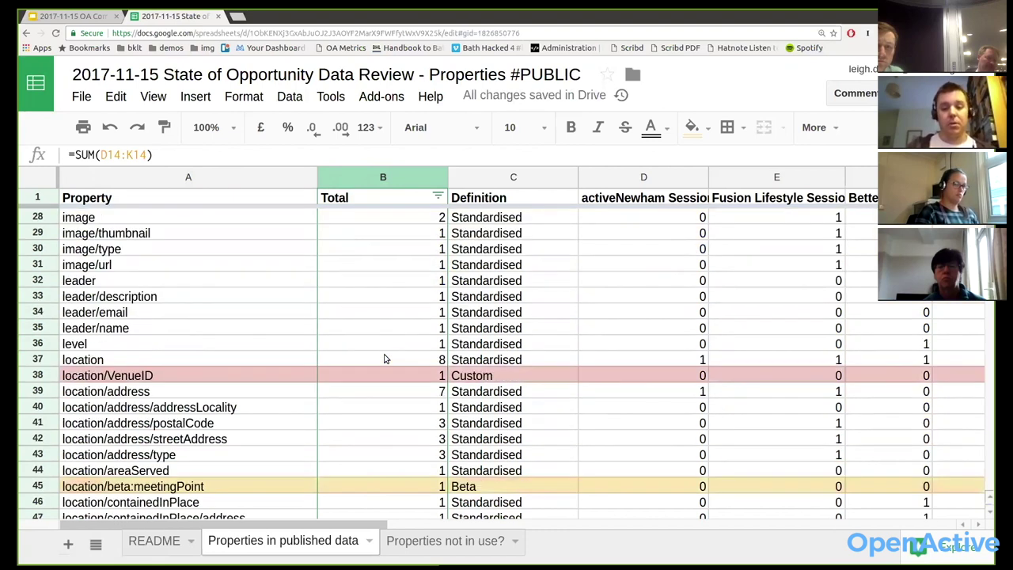
pyautogui.scroll(-4, 385, 359)
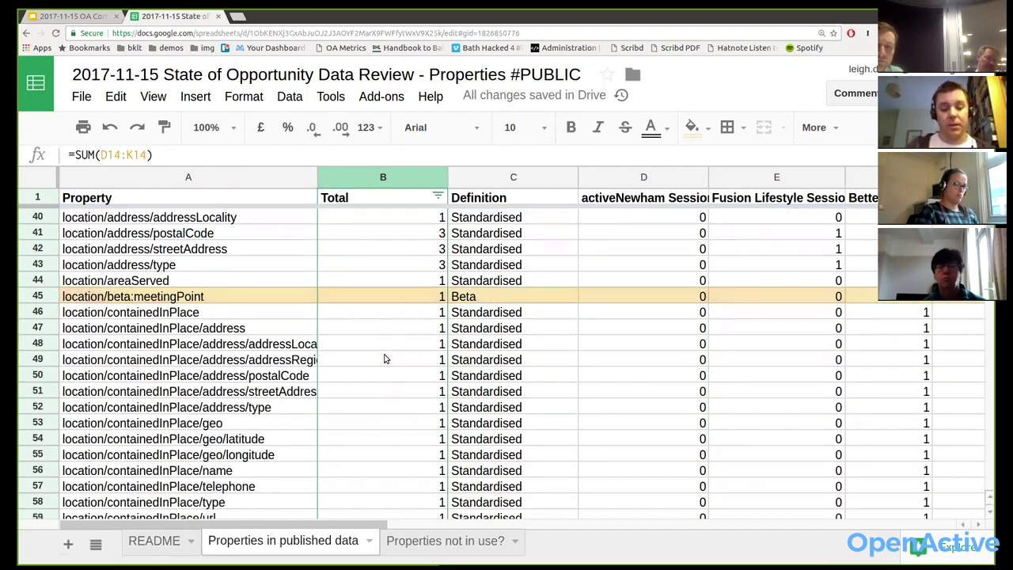
pyautogui.scroll(-7, 385, 359)
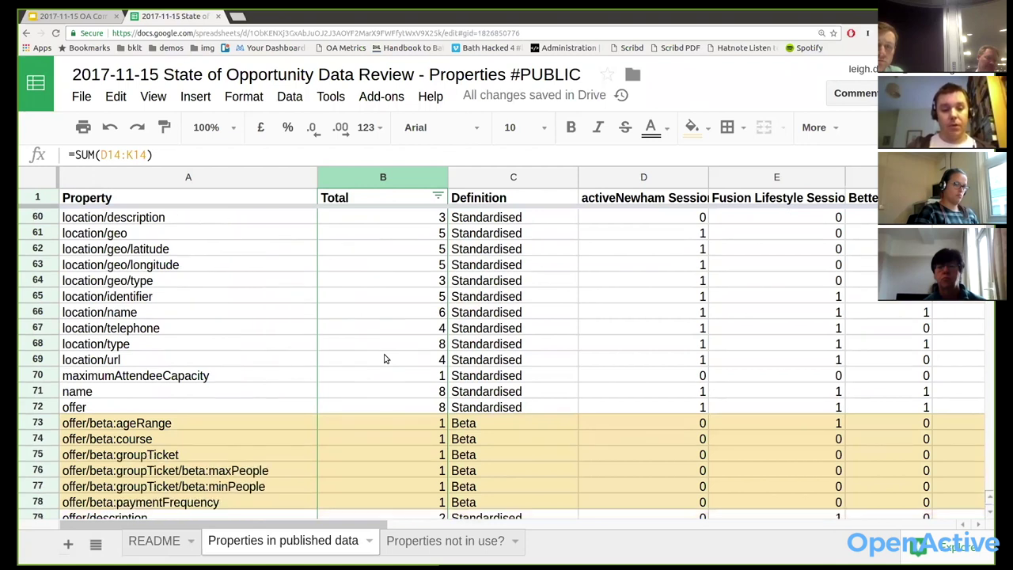
pyautogui.scroll(-2, 384, 358)
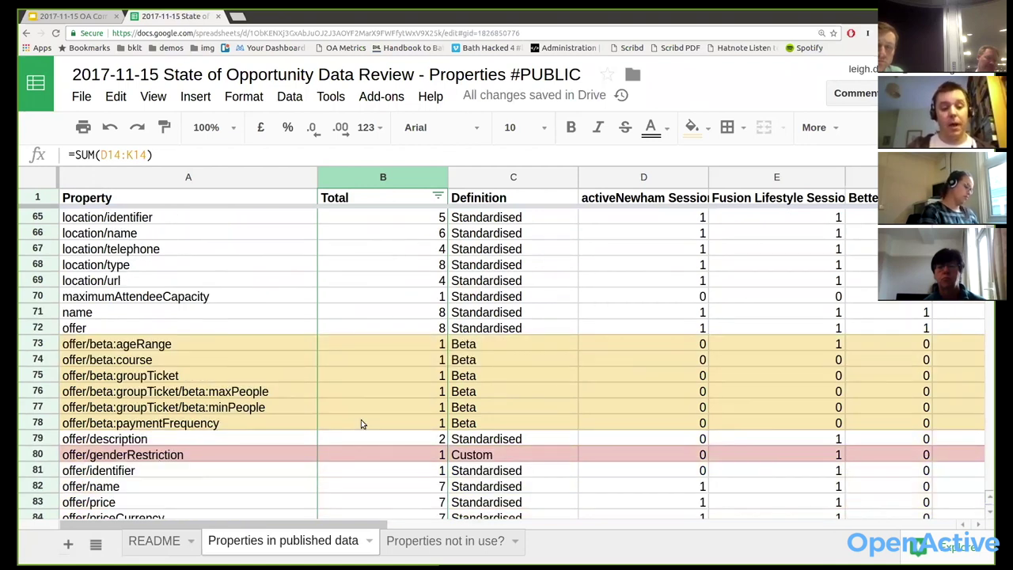
pyautogui.scroll(-4, 361, 424)
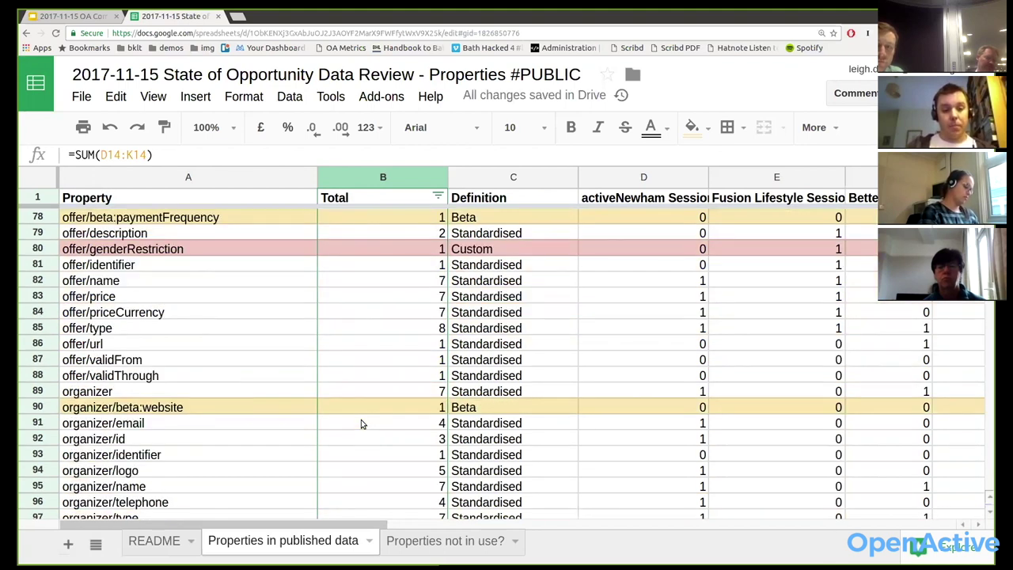
pyautogui.scroll(20, 361, 424)
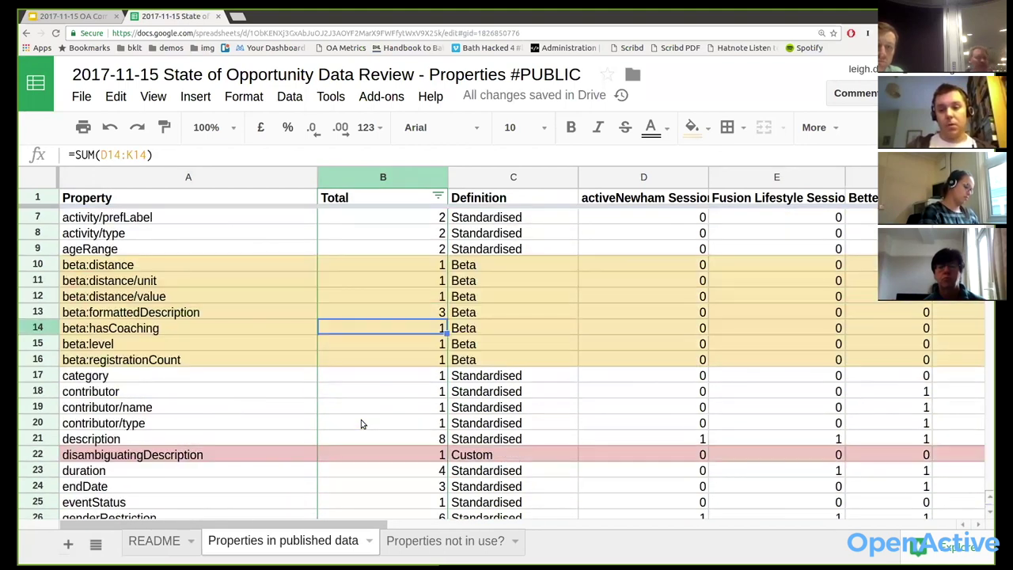
pyautogui.scroll(2, 360, 423)
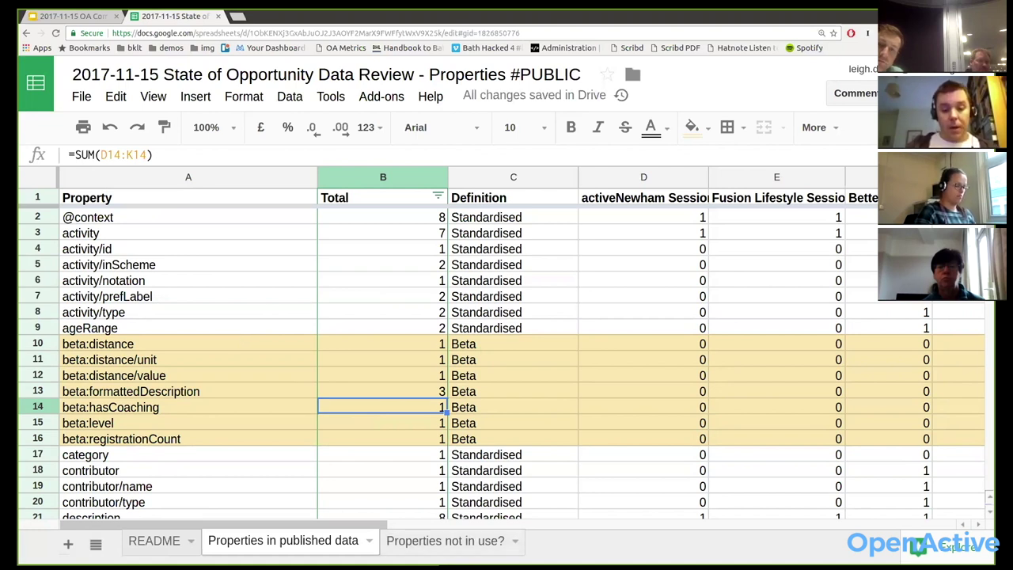
# Open the "Properties not in use?" sheet and select the meetingPoint property.
pyautogui.click(445, 540)
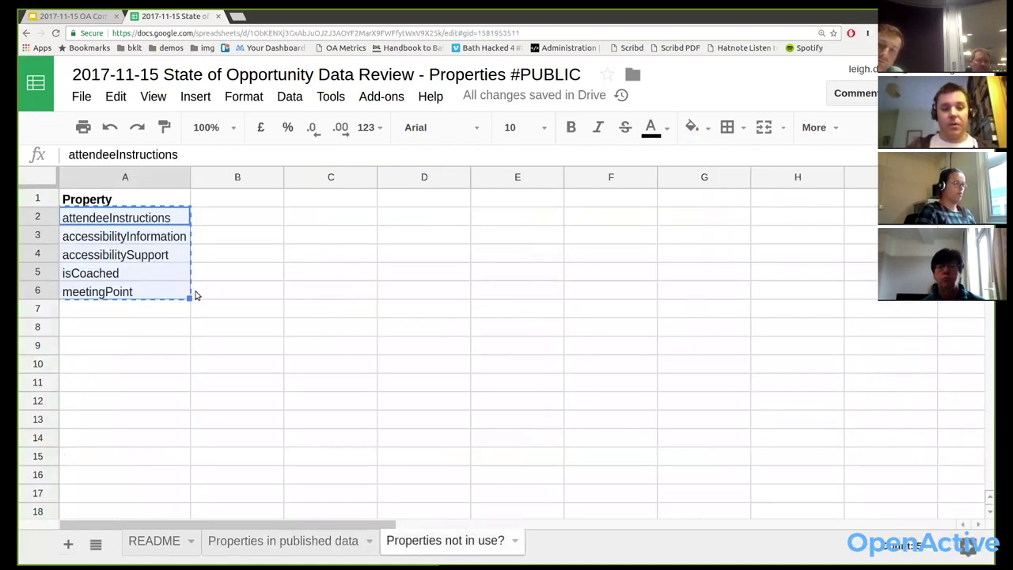
pyautogui.click(217, 279)
pyautogui.click(219, 293)
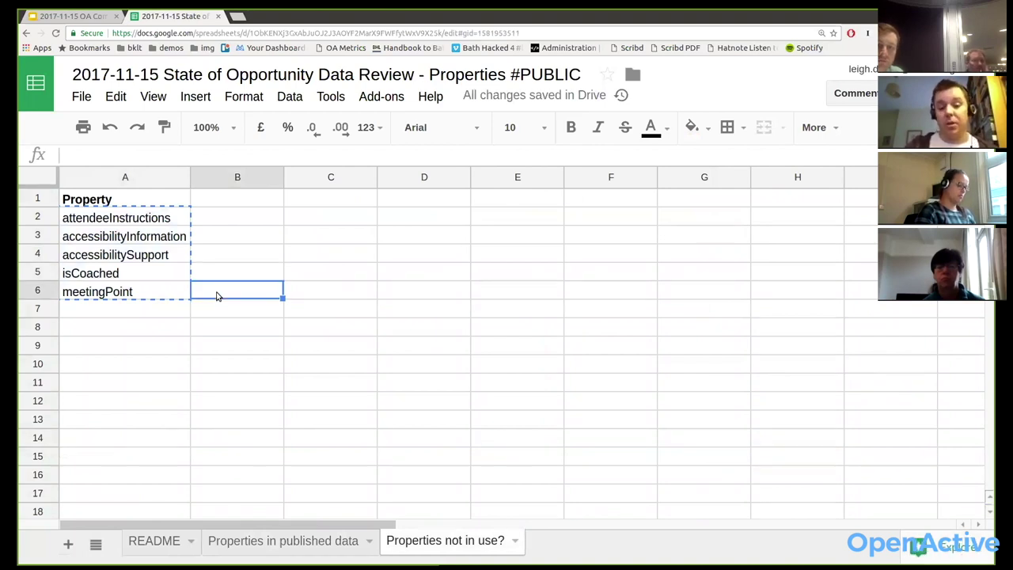
pyautogui.click(168, 298)
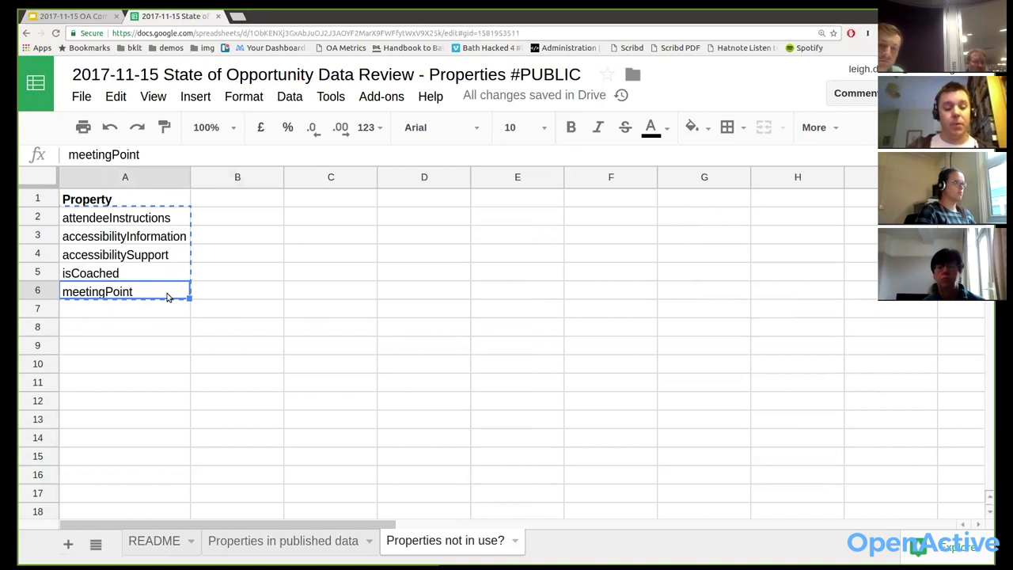
pyautogui.click(212, 293)
pyautogui.press('Left')
pyautogui.click(212, 294)
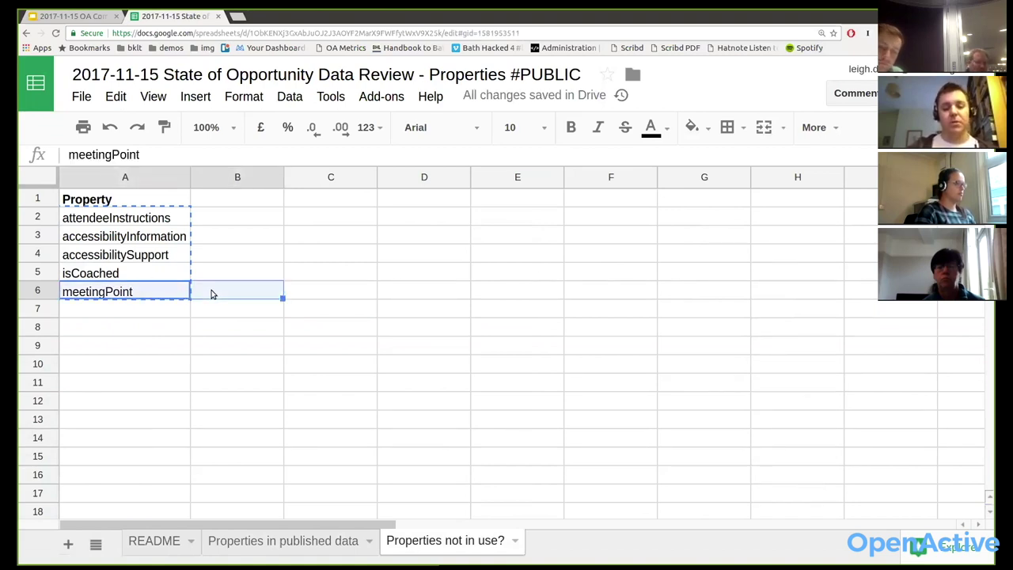
pyautogui.press('Left')
pyautogui.click(212, 294)
pyautogui.press('Left')
pyautogui.click(212, 294)
pyautogui.press('Left')
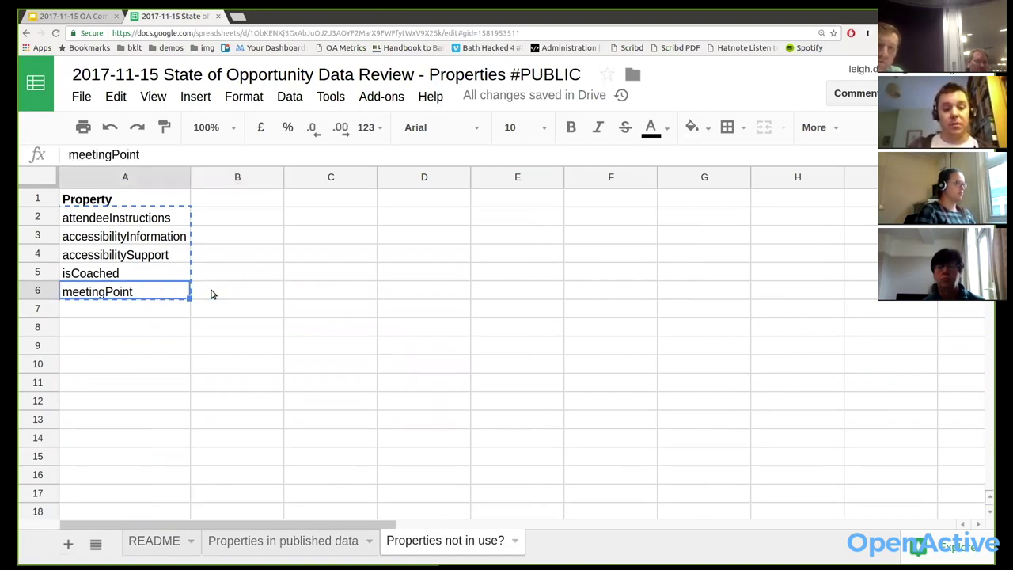
# Examine the unused isCoached property and the two accessibility properties above it.
pyautogui.click(177, 273)
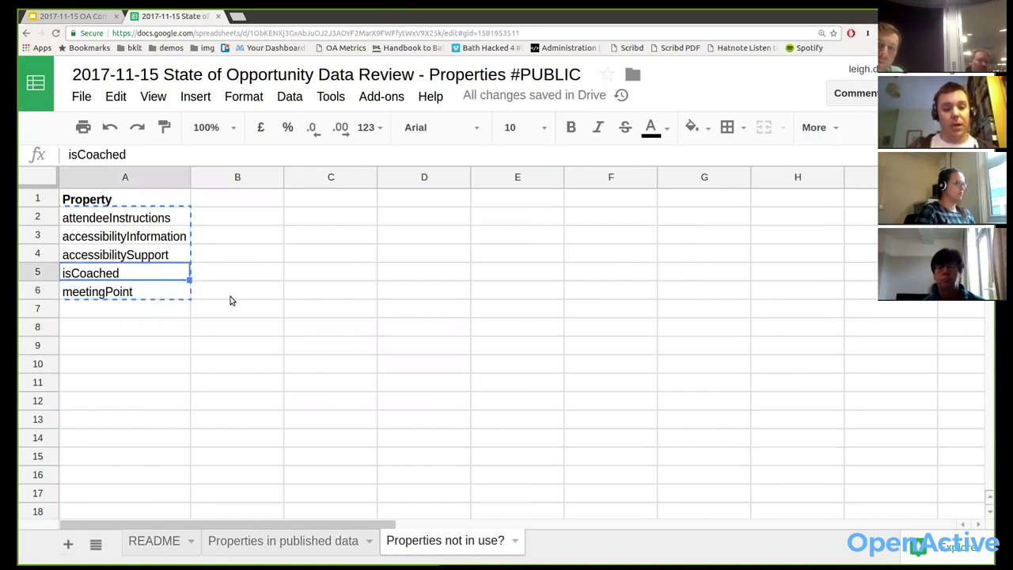
pyautogui.press('Up')
pyautogui.press('Up')
pyautogui.press('Up')
pyautogui.press('Down')
pyautogui.press('Down')
pyautogui.press('Down')
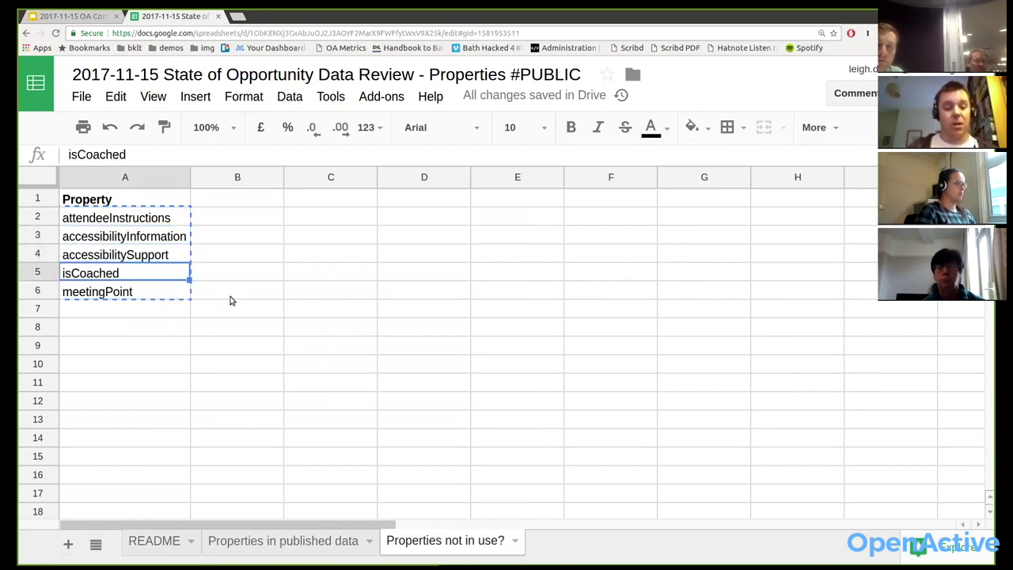
pyautogui.press('Up')
pyautogui.press('Up')
pyautogui.press('Down')
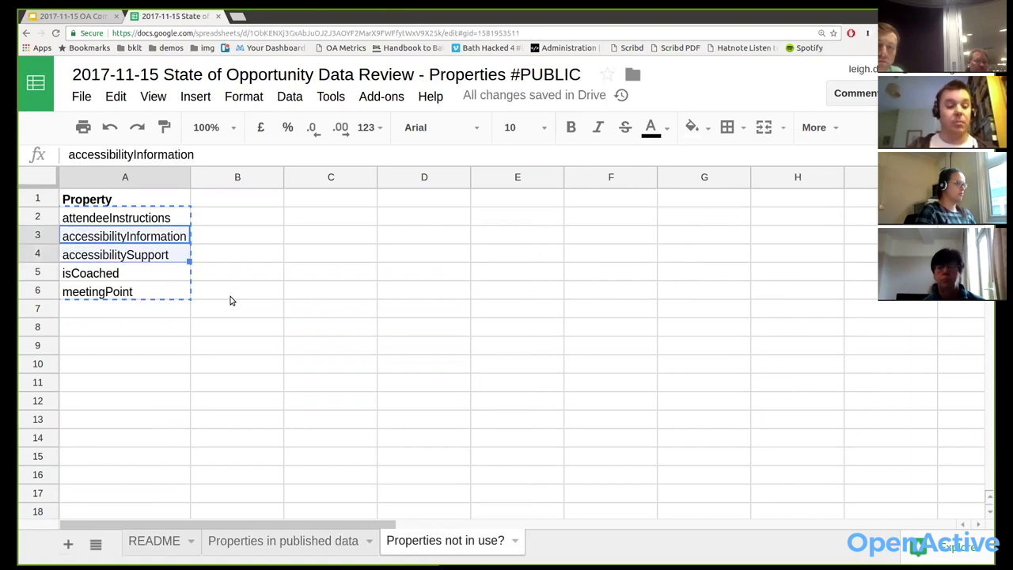
# Check attendeeInstructions, and select accessibilityInformation and accessibilitySupport together.
pyautogui.press('Up')
pyautogui.press('Up')
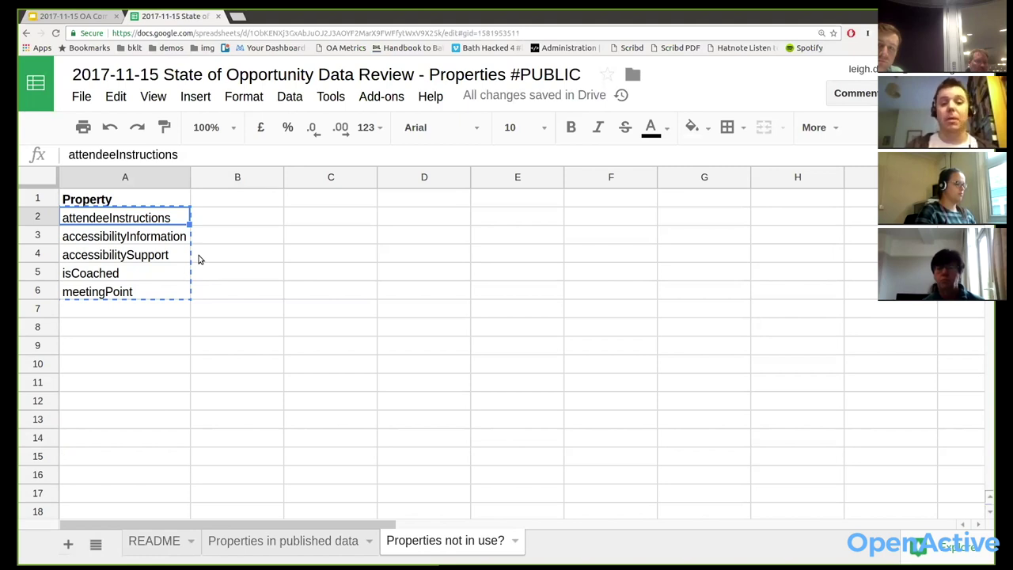
pyautogui.click(124, 240)
pyautogui.hotkey('shift', 'Down')
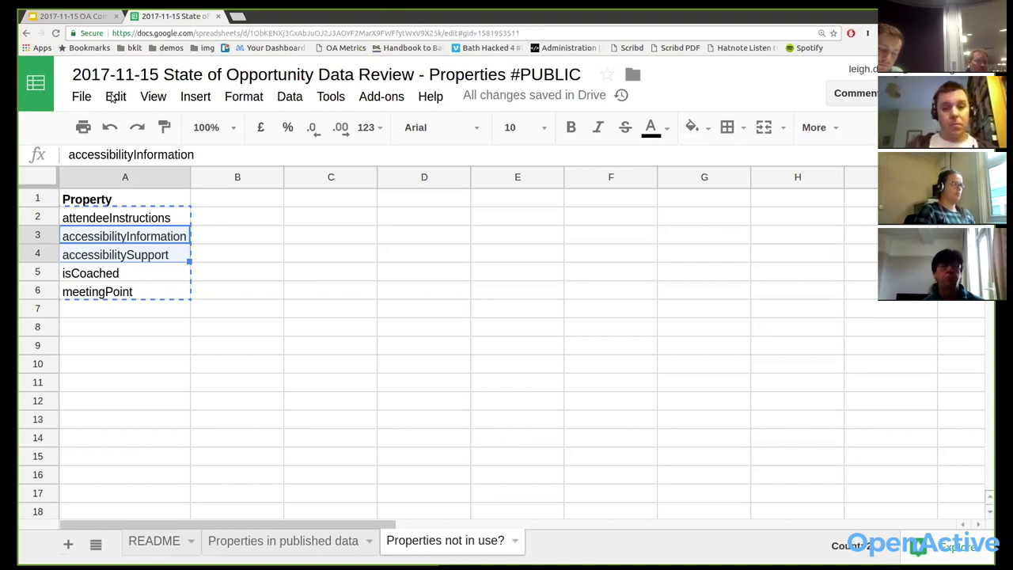
# Check the "Review of published data" slide in the hangout presentation, and return to the unused properties spreadsheet.
pyautogui.click(79, 18)
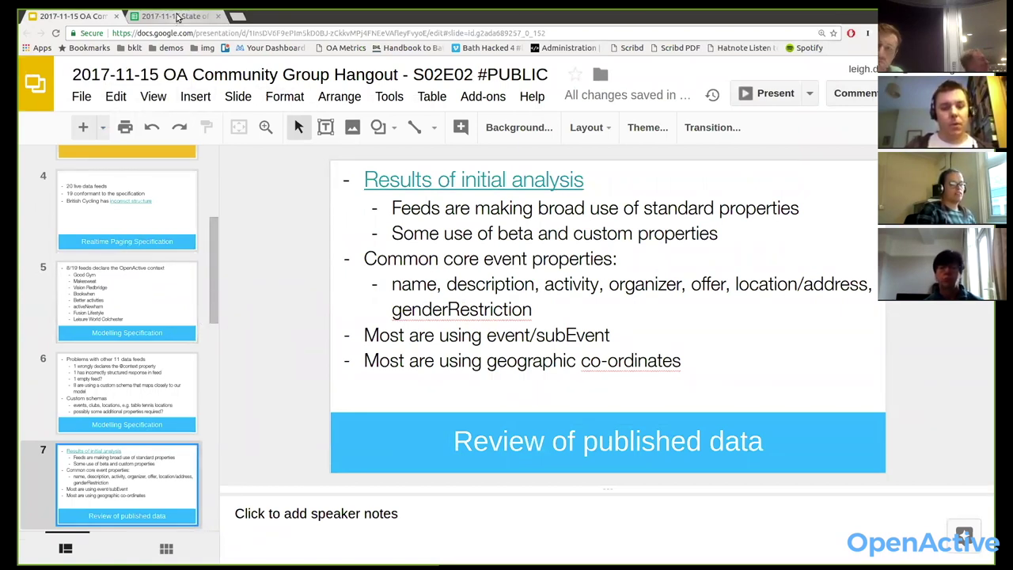
pyautogui.click(176, 16)
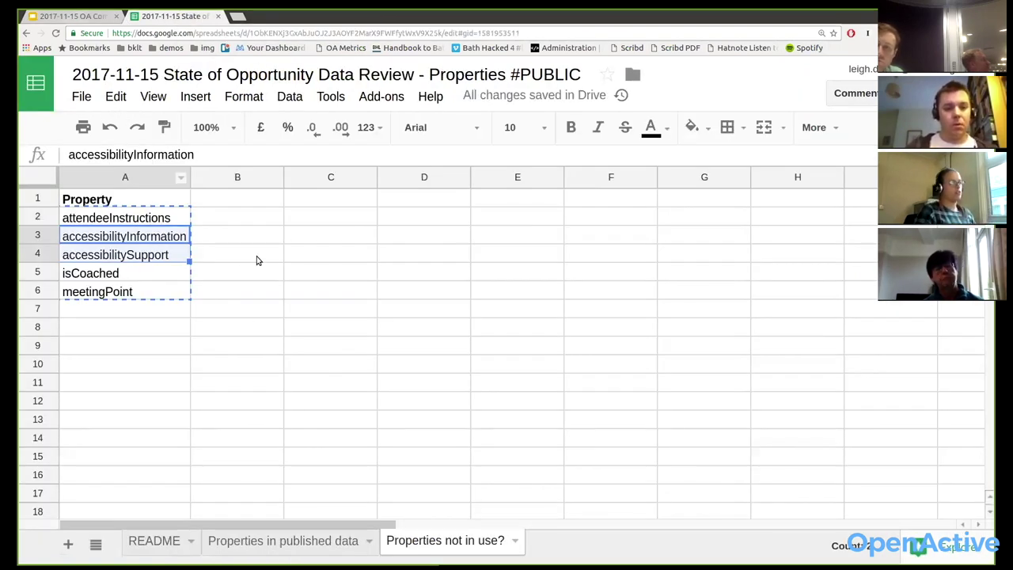
pyautogui.click(235, 238)
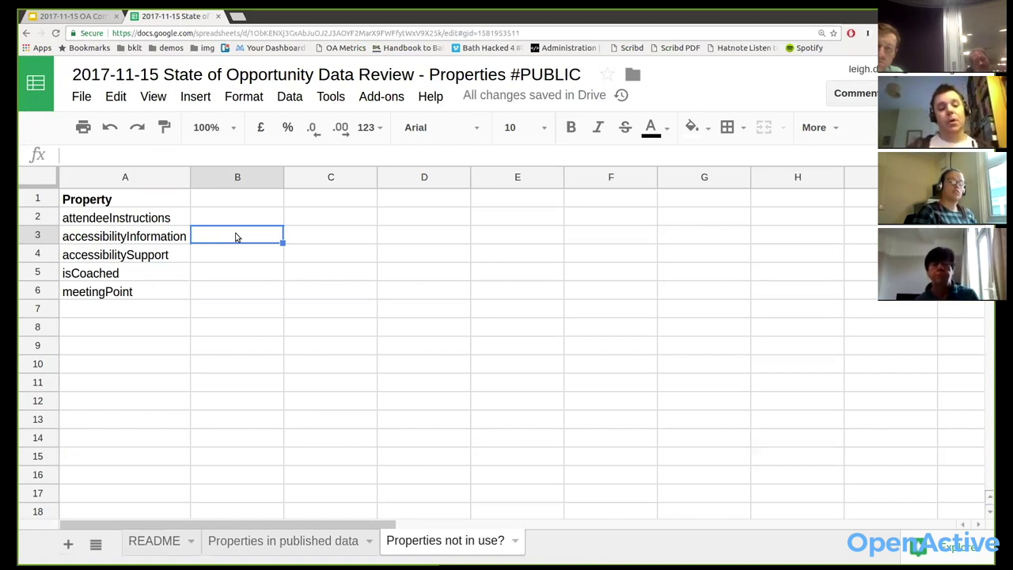
# Highlight the rows from accessibilityInformation to isCoached across columns A and B, and reselect accessibilityInformation alone.
pyautogui.press('Left')
pyautogui.press('Down')
pyautogui.press('Up')
pyautogui.hotkey('shift', 'Down')
pyautogui.hotkey('shift', 'Down')
pyautogui.hotkey('shift', 'Right')
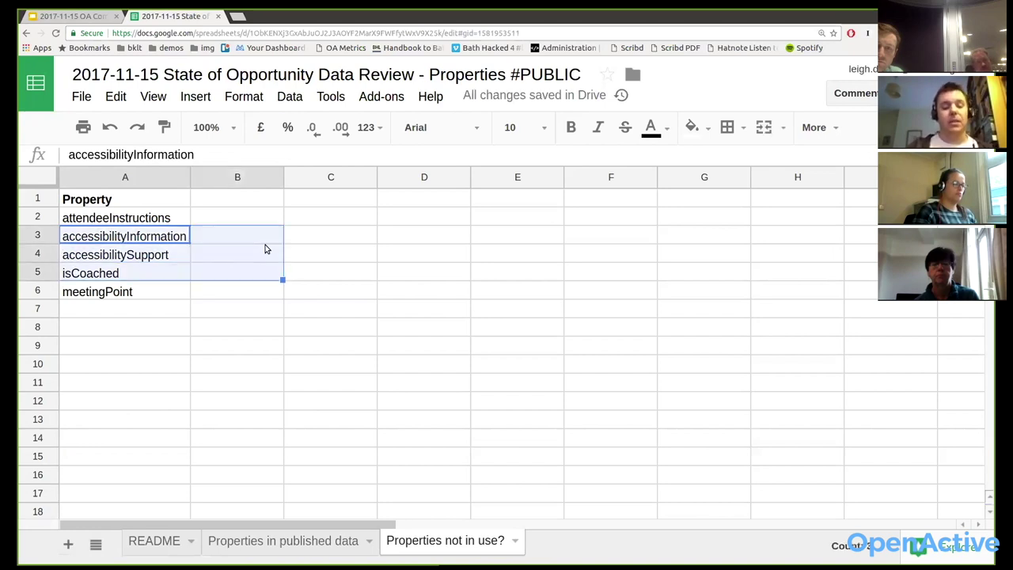
pyautogui.press('Up')
pyautogui.press('Down')
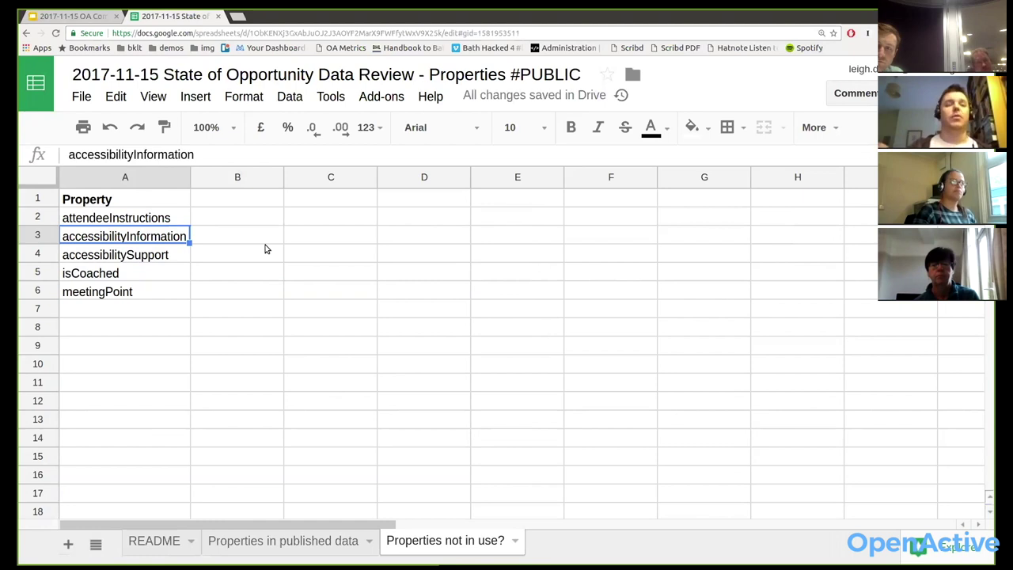
# Examine the isCoached row in the list of unused properties, ending with the property's own cell selected.
pyautogui.press('Down')
pyautogui.press('Down')
pyautogui.press('Right')
pyautogui.press('Left')
pyautogui.press('Right')
pyautogui.press('Left')
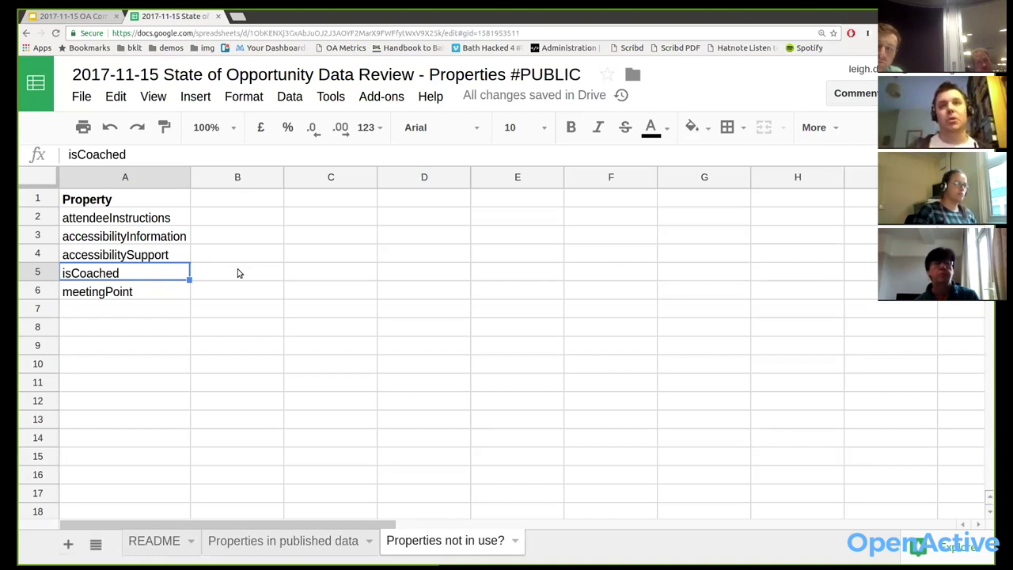
# Switch to the hangout presentation in Google Slides, pass the Unused properties slide and present from the Conclusions slide.
pyautogui.click(73, 15)
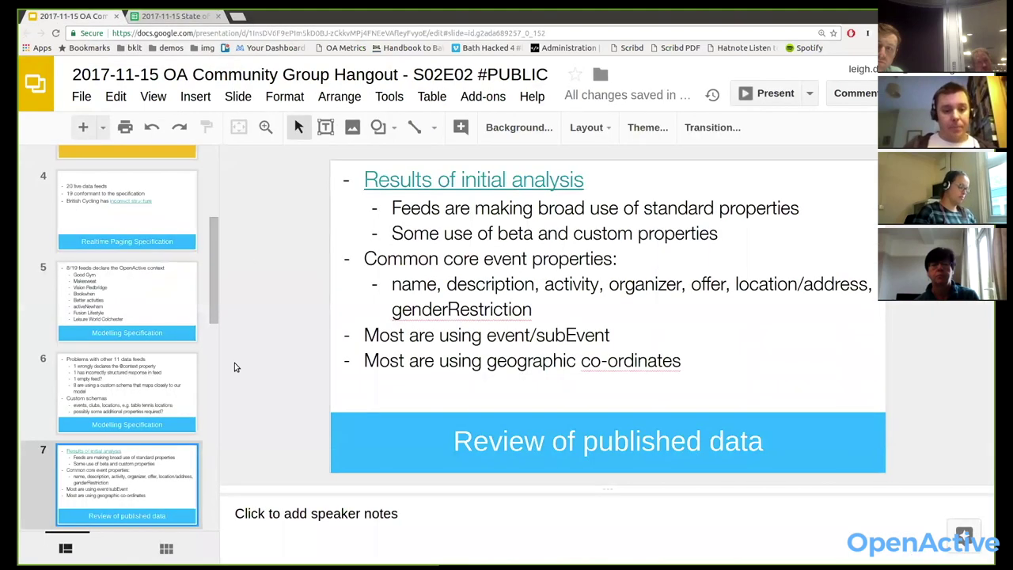
pyautogui.scroll(-3, 204, 316)
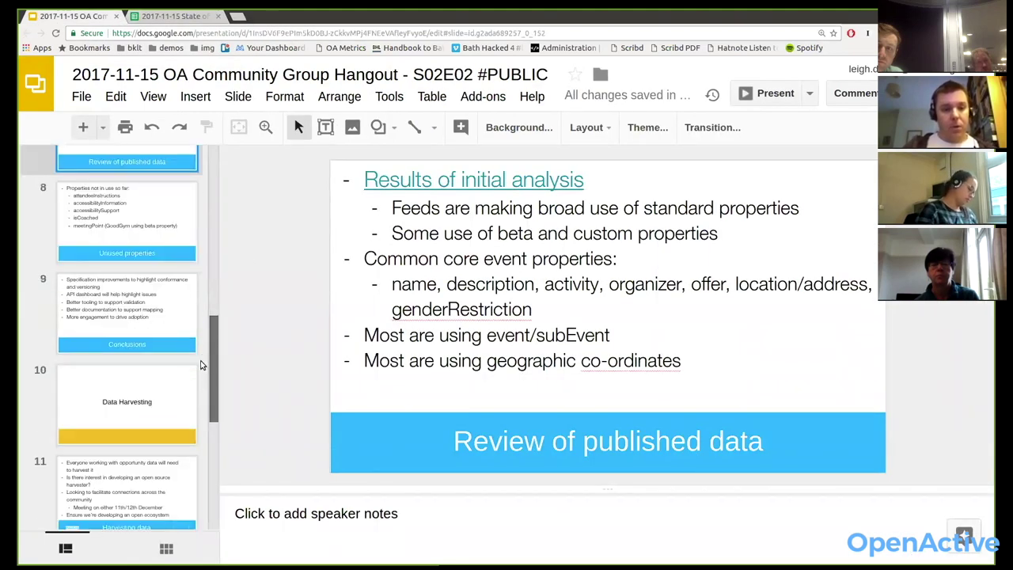
pyautogui.click(131, 294)
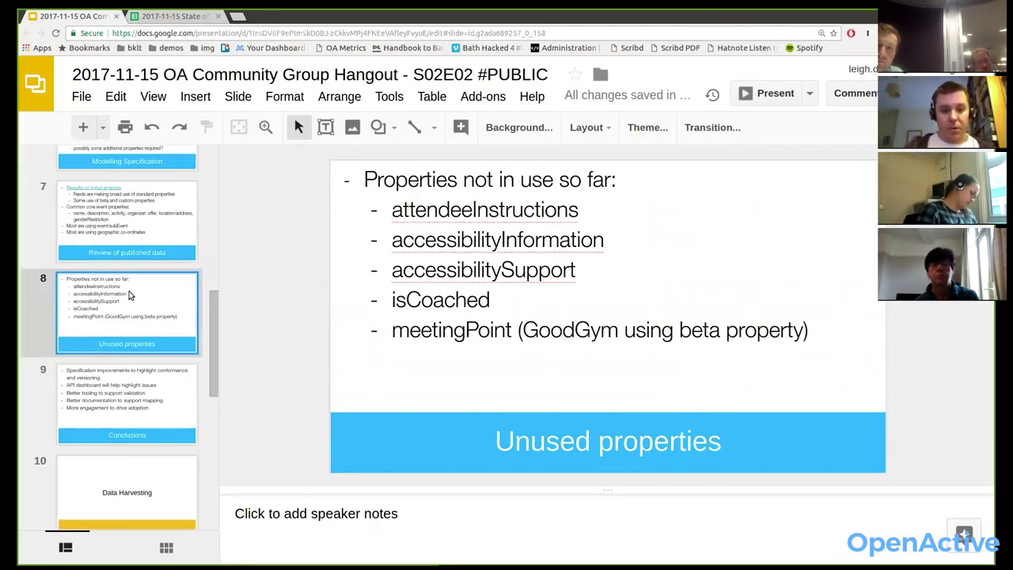
pyautogui.press('Down')
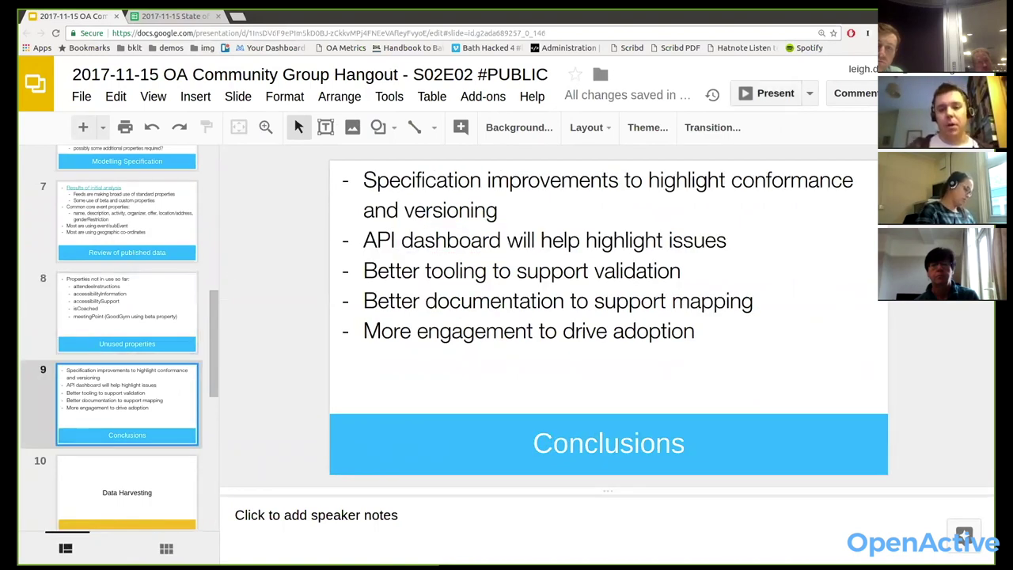
pyautogui.click(767, 93)
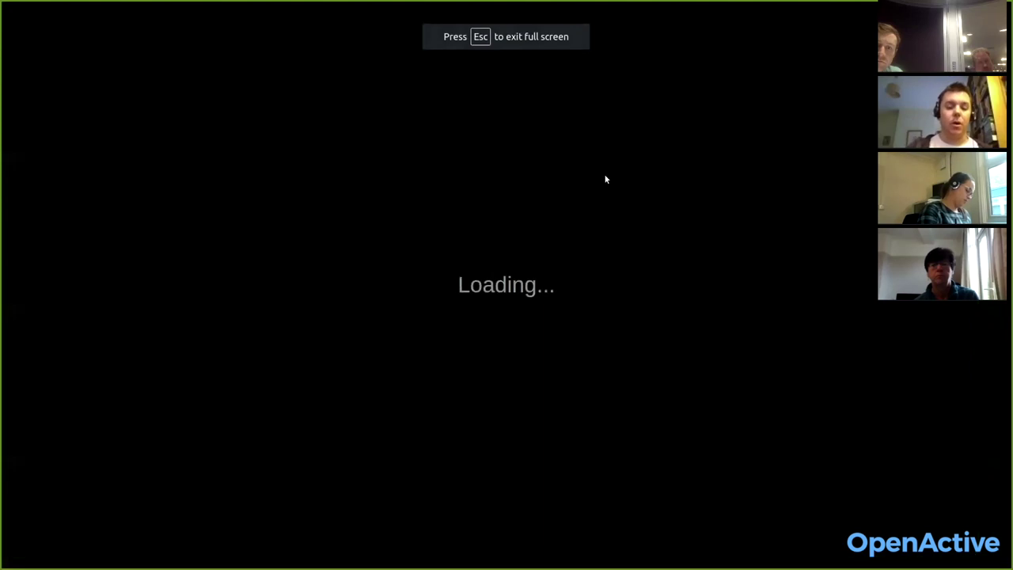